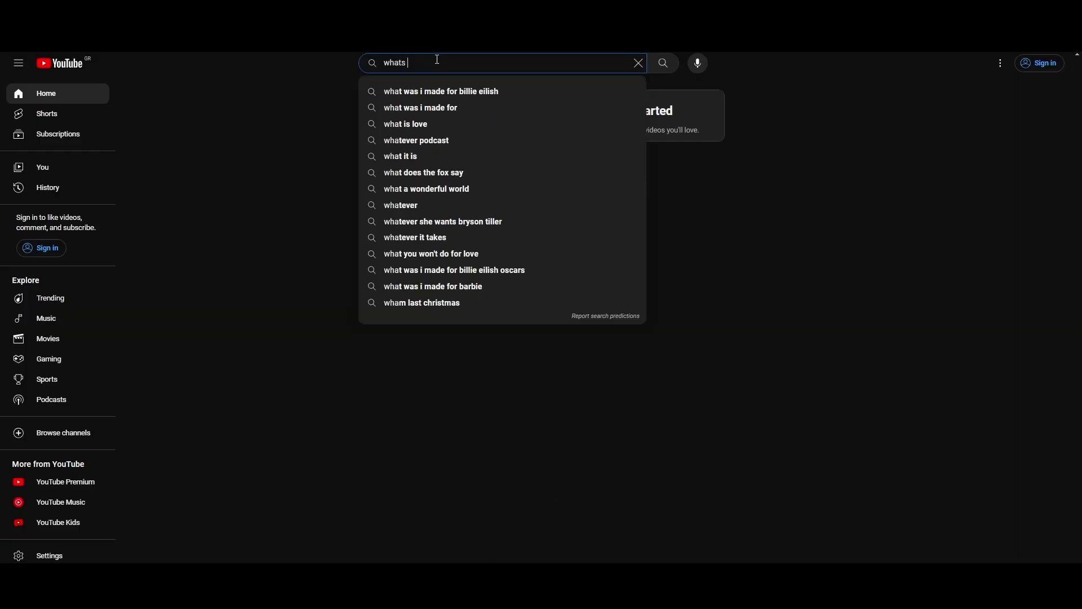
{"action": "type", "text": "n?????"}
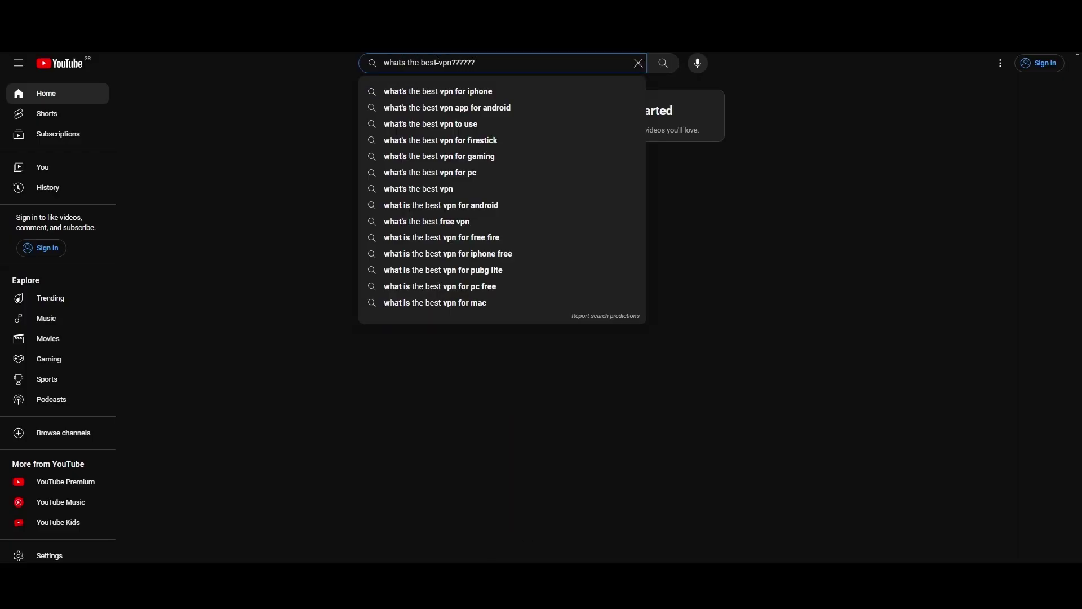
{"action": "type", "text": "?"}
- Run the YouTube search 'whats the best vpn??????'
{"action": "key", "text": "Return"}
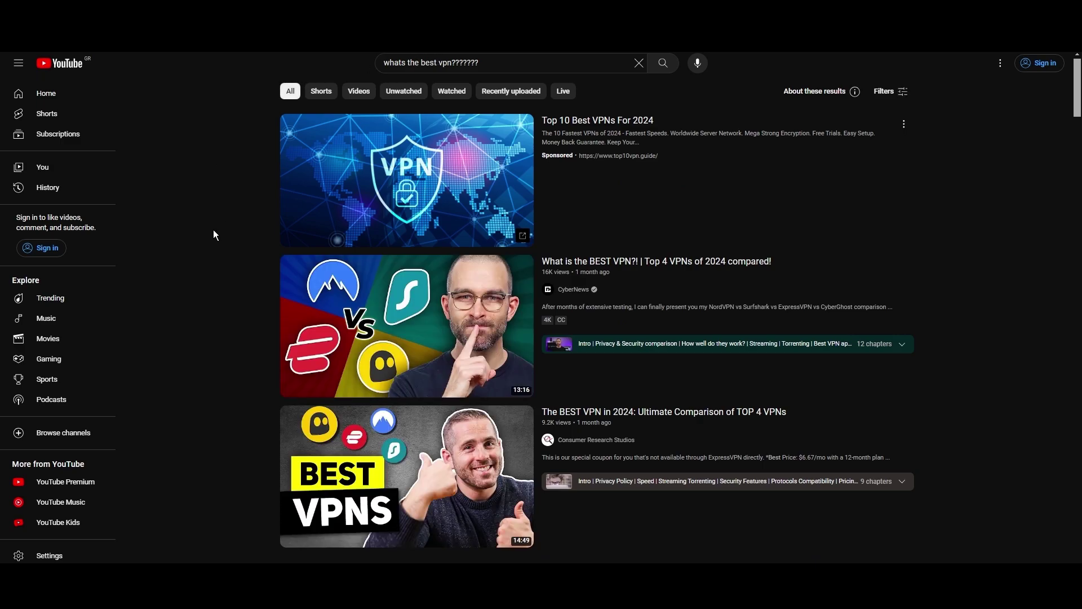
{"action": "scroll", "coordinate": [213, 229], "scroll_direction": "down", "scroll_amount": 1}
{"action": "scroll", "coordinate": [218, 224], "scroll_direction": "down", "scroll_amount": 3}
{"action": "scroll", "coordinate": [271, 233], "scroll_direction": "down", "scroll_amount": 2}
{"action": "scroll", "coordinate": [260, 238], "scroll_direction": "down", "scroll_amount": 4}
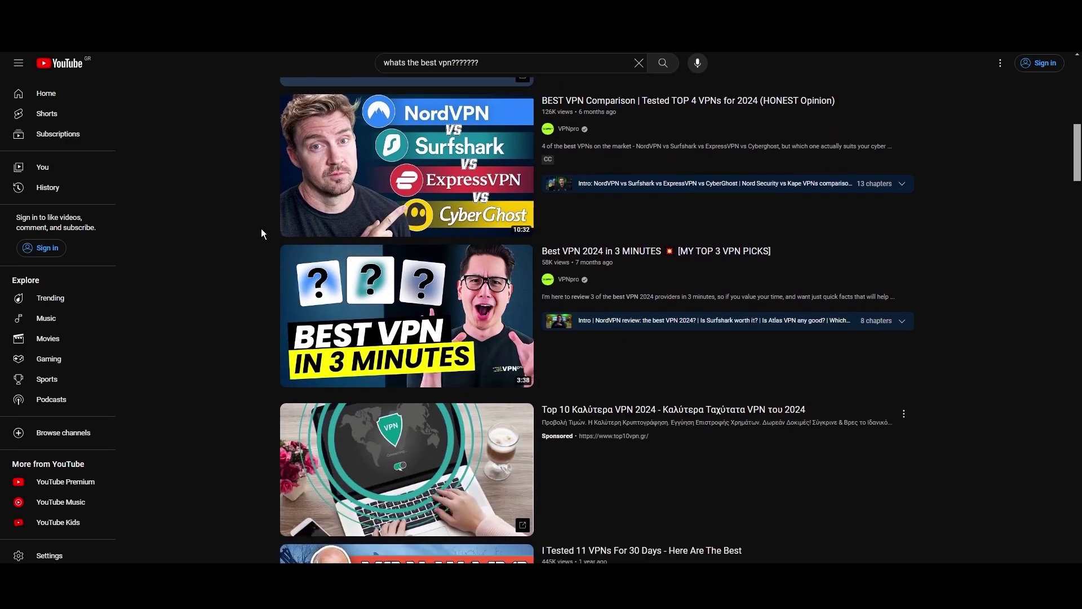
{"action": "scroll", "coordinate": [259, 225], "scroll_direction": "down", "scroll_amount": 3}
{"action": "scroll", "coordinate": [259, 223], "scroll_direction": "down", "scroll_amount": 4}
{"action": "scroll", "coordinate": [248, 222], "scroll_direction": "down", "scroll_amount": 5}
{"action": "scroll", "coordinate": [235, 208], "scroll_direction": "down", "scroll_amount": 5}
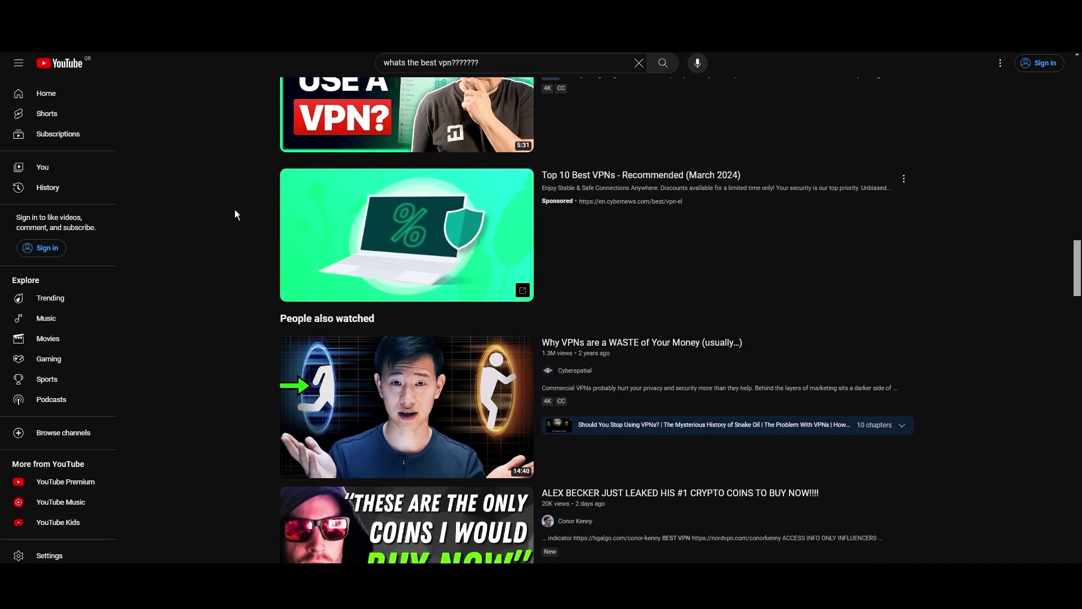
{"action": "scroll", "coordinate": [236, 211], "scroll_direction": "down", "scroll_amount": 3}
{"action": "scroll", "coordinate": [227, 217], "scroll_direction": "down", "scroll_amount": 3}
{"action": "scroll", "coordinate": [206, 248], "scroll_direction": "down", "scroll_amount": 4}
{"action": "scroll", "coordinate": [208, 246], "scroll_direction": "down", "scroll_amount": 3}
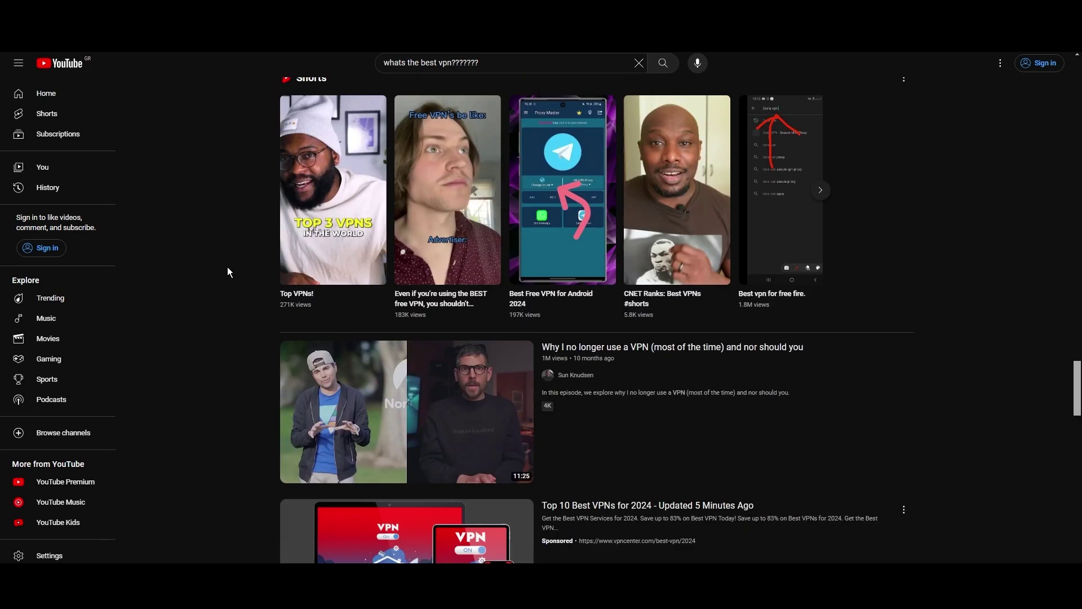
{"action": "scroll", "coordinate": [229, 280], "scroll_direction": "down", "scroll_amount": 3}
{"action": "scroll", "coordinate": [225, 293], "scroll_direction": "down", "scroll_amount": 2}
{"action": "scroll", "coordinate": [211, 289], "scroll_direction": "down", "scroll_amount": 1}
{"action": "scroll", "coordinate": [202, 286], "scroll_direction": "down", "scroll_amount": 1}
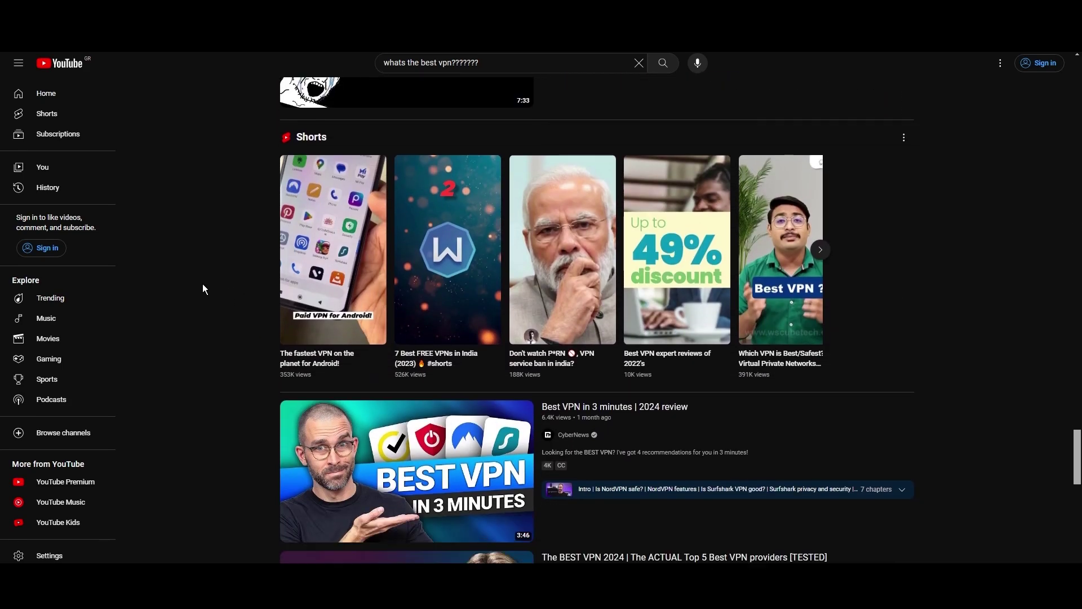
{"action": "scroll", "coordinate": [202, 284], "scroll_direction": "down", "scroll_amount": 3}
{"action": "scroll", "coordinate": [206, 268], "scroll_direction": "down", "scroll_amount": 2}
{"action": "scroll", "coordinate": [206, 263], "scroll_direction": "down", "scroll_amount": 1}
{"action": "scroll", "coordinate": [208, 257], "scroll_direction": "down", "scroll_amount": 1}
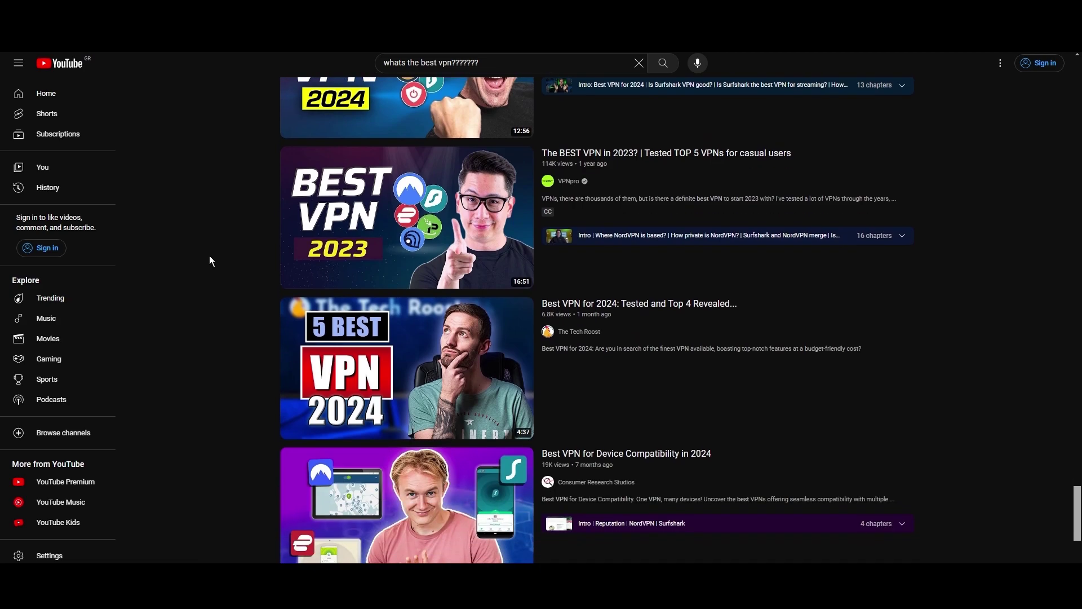
{"action": "scroll", "coordinate": [208, 258], "scroll_direction": "down", "scroll_amount": 3}
{"action": "scroll", "coordinate": [206, 262], "scroll_direction": "down", "scroll_amount": 1}
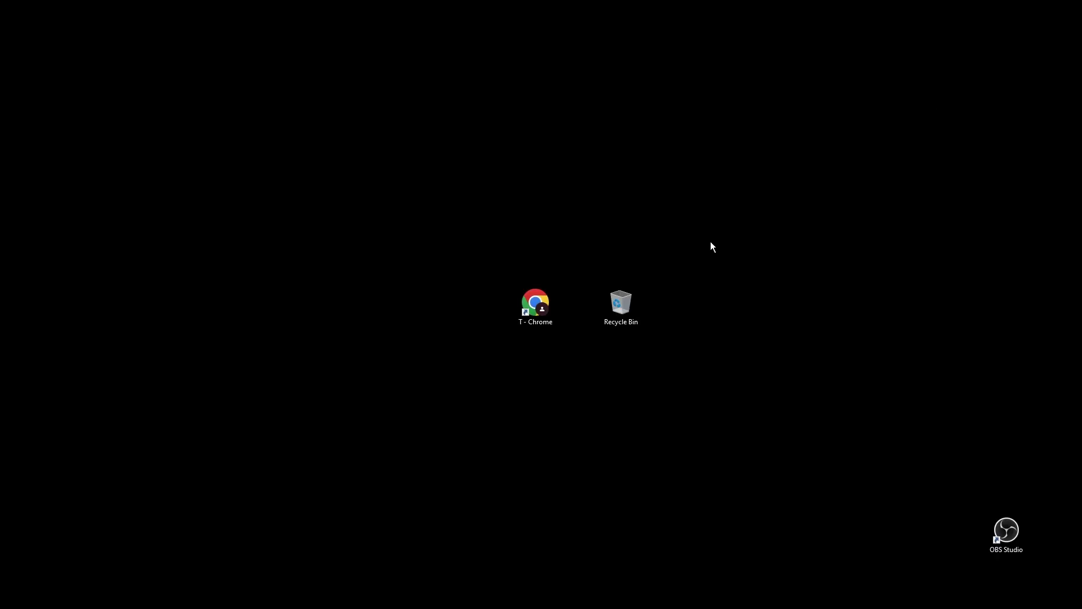
- Browse NordVPN server cities for Australia, Canada, the UK, Germany, France and Italy
{"action": "left_click_drag", "start_coordinate": [632, 280], "coordinate": [619, 314]}
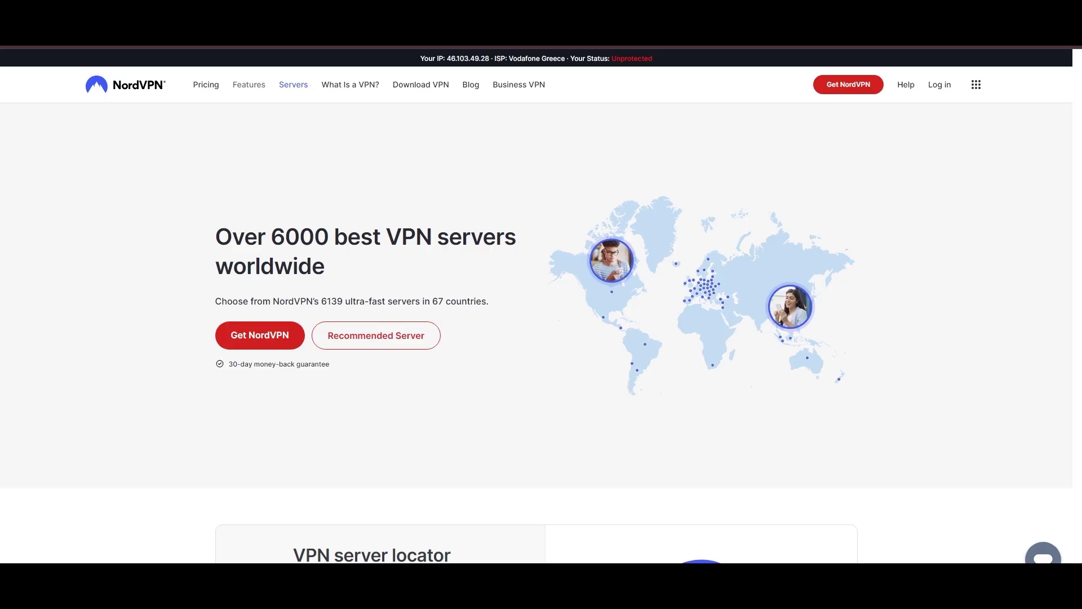
{"action": "scroll", "coordinate": [588, 442], "scroll_direction": "down", "scroll_amount": 1}
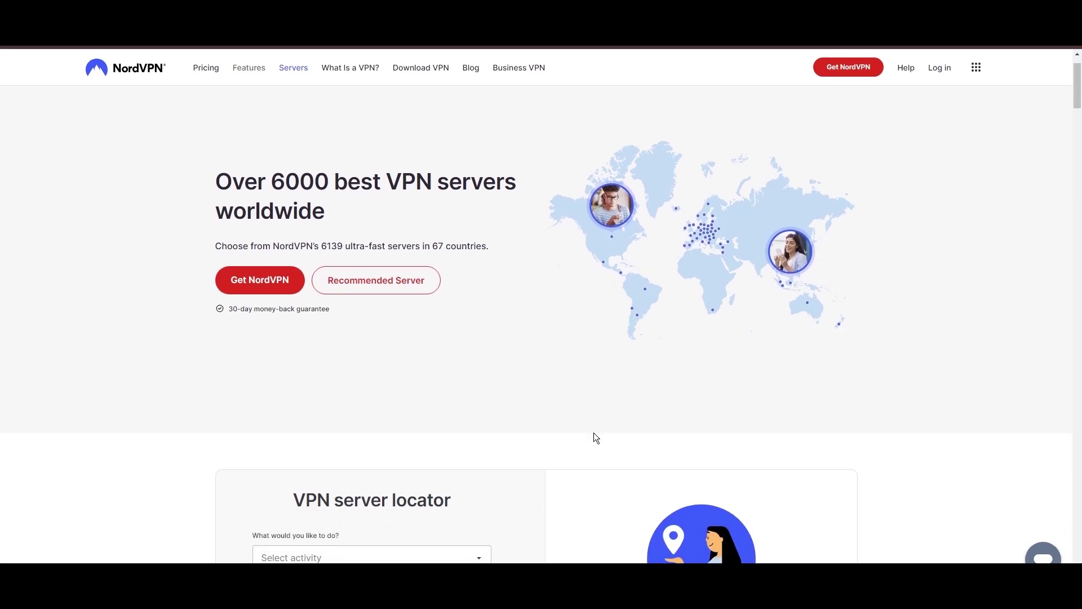
{"action": "scroll", "coordinate": [594, 437], "scroll_direction": "down", "scroll_amount": 2}
{"action": "scroll", "coordinate": [596, 436], "scroll_direction": "down", "scroll_amount": 1}
{"action": "scroll", "coordinate": [596, 435], "scroll_direction": "down", "scroll_amount": 1}
{"action": "scroll", "coordinate": [595, 435], "scroll_direction": "down", "scroll_amount": 1}
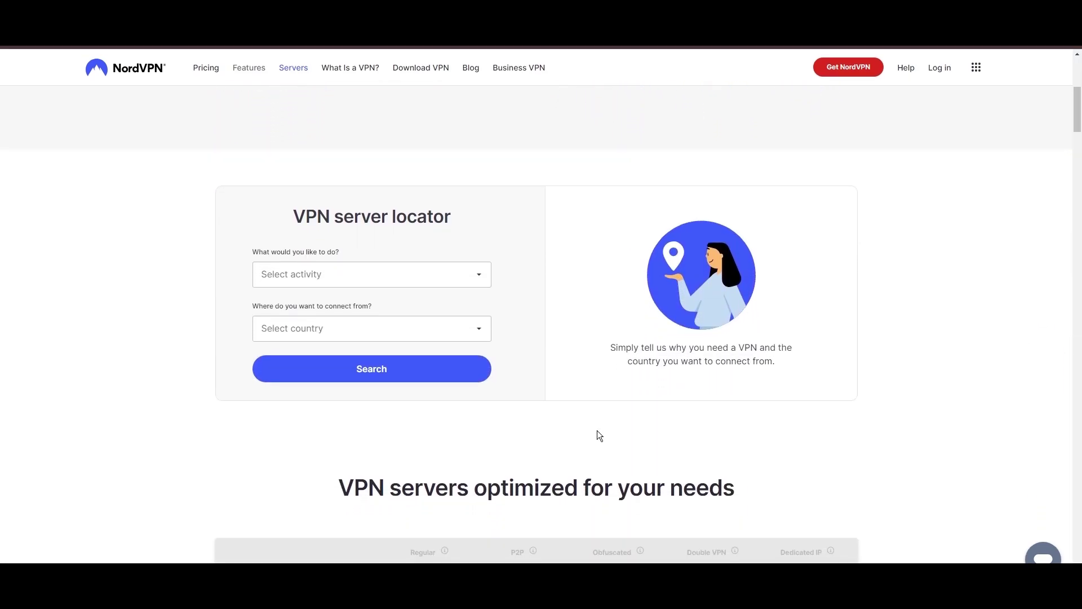
{"action": "scroll", "coordinate": [597, 435], "scroll_direction": "down", "scroll_amount": 1}
{"action": "scroll", "coordinate": [621, 428], "scroll_direction": "down", "scroll_amount": 1}
{"action": "scroll", "coordinate": [629, 422], "scroll_direction": "down", "scroll_amount": 1}
{"action": "scroll", "coordinate": [632, 421], "scroll_direction": "down", "scroll_amount": 2}
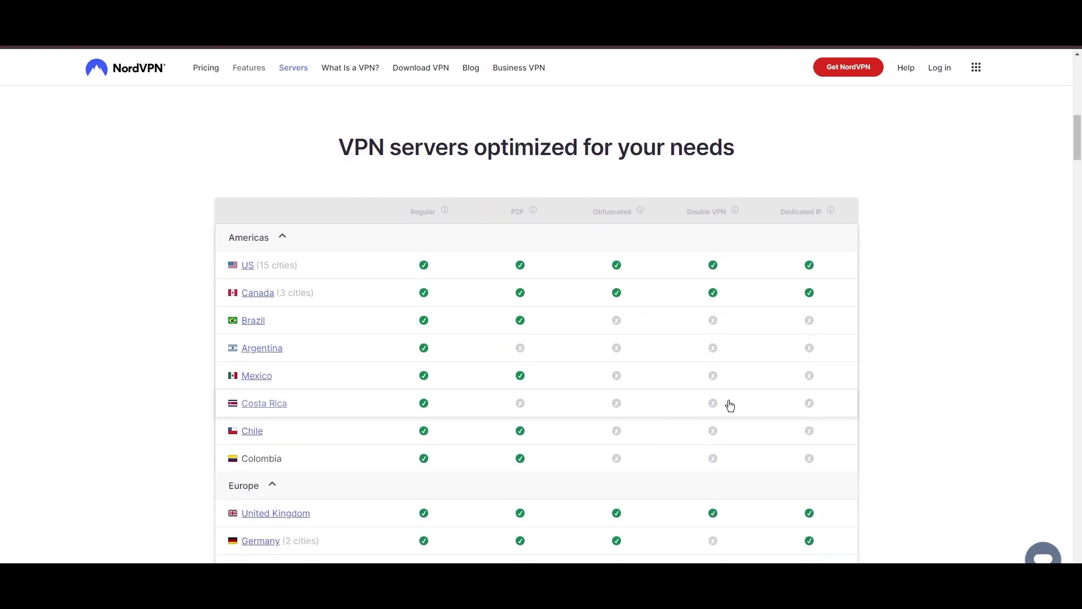
{"action": "scroll", "coordinate": [849, 430], "scroll_direction": "down", "scroll_amount": 2}
{"action": "scroll", "coordinate": [860, 428], "scroll_direction": "down", "scroll_amount": 2}
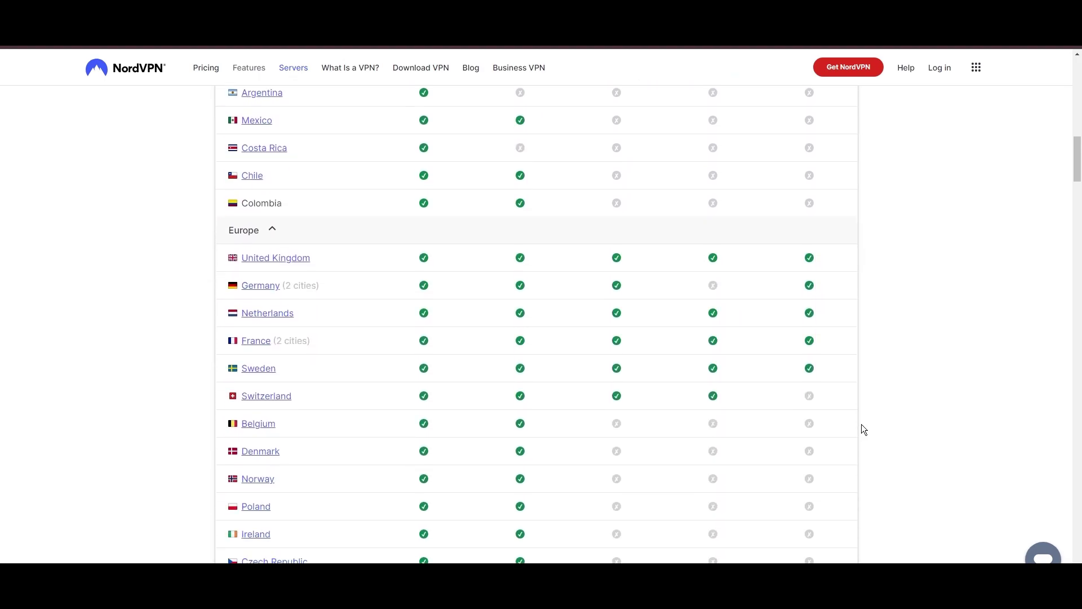
{"action": "scroll", "coordinate": [507, 356], "scroll_direction": "down", "scroll_amount": 2}
{"action": "scroll", "coordinate": [432, 431], "scroll_direction": "down", "scroll_amount": 1}
{"action": "scroll", "coordinate": [409, 455], "scroll_direction": "down", "scroll_amount": 2}
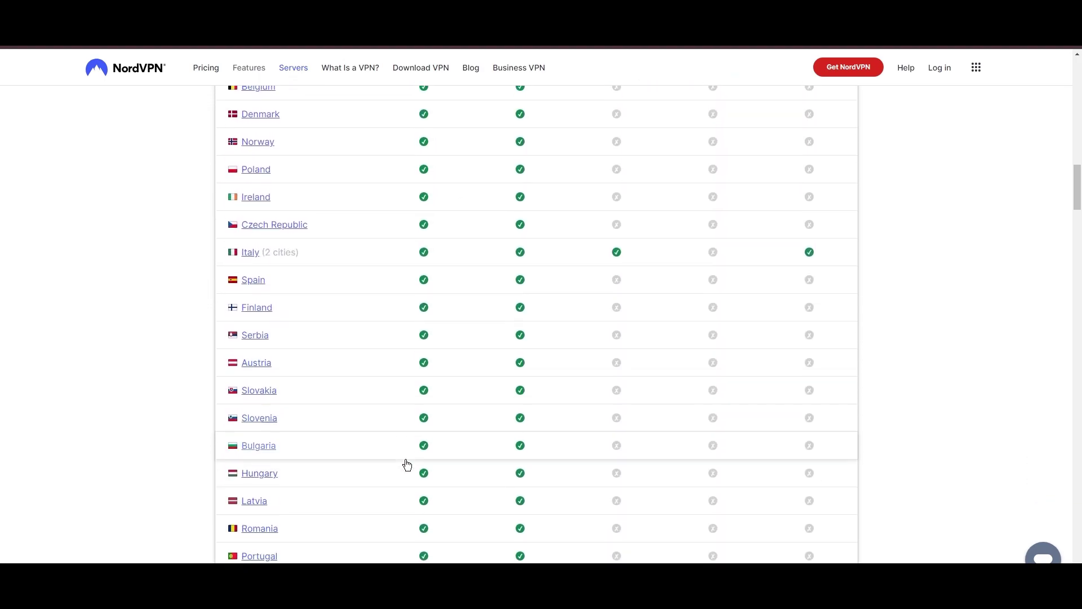
{"action": "scroll", "coordinate": [406, 464], "scroll_direction": "down", "scroll_amount": 1}
{"action": "scroll", "coordinate": [415, 449], "scroll_direction": "down", "scroll_amount": 2}
{"action": "scroll", "coordinate": [430, 450], "scroll_direction": "down", "scroll_amount": 2}
{"action": "scroll", "coordinate": [439, 445], "scroll_direction": "down", "scroll_amount": 2}
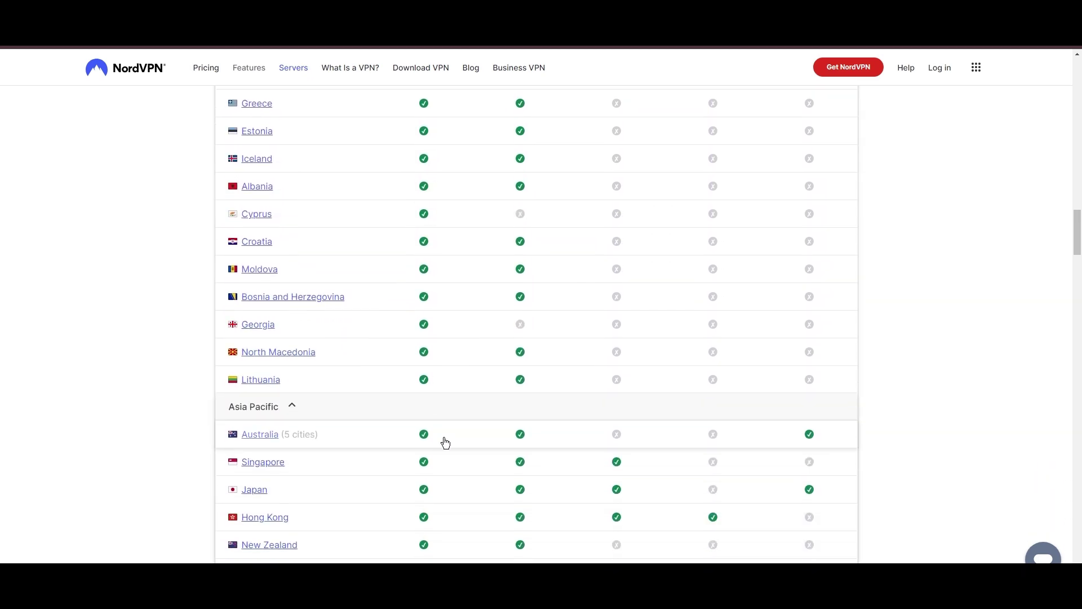
{"action": "scroll", "coordinate": [434, 428], "scroll_direction": "down", "scroll_amount": 2}
{"action": "scroll", "coordinate": [502, 451], "scroll_direction": "down", "scroll_amount": 1}
{"action": "scroll", "coordinate": [518, 440], "scroll_direction": "down", "scroll_amount": 2}
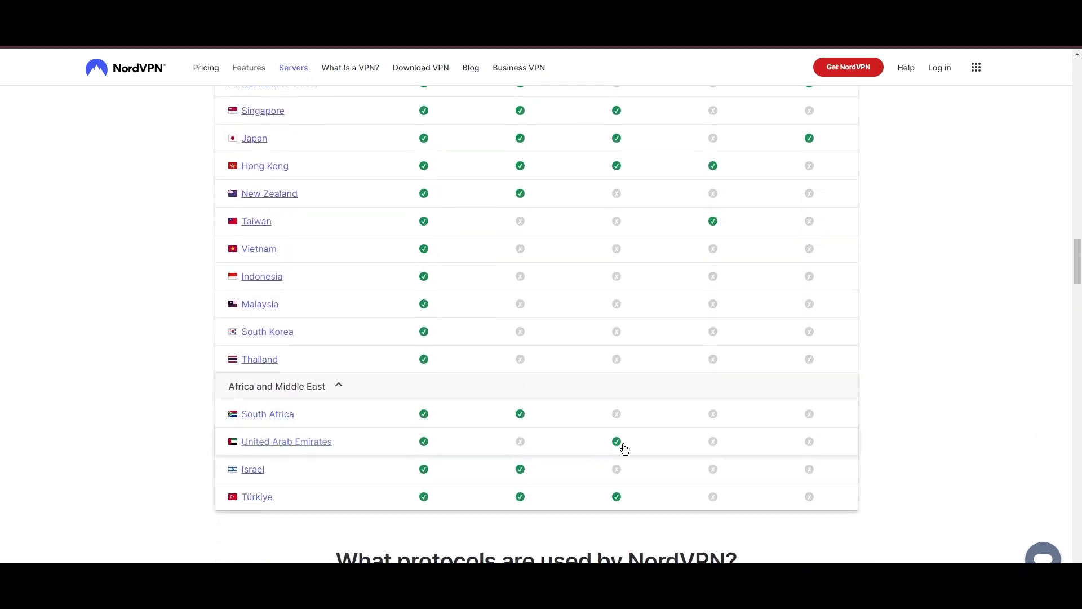
{"action": "scroll", "coordinate": [584, 426], "scroll_direction": "down", "scroll_amount": 1}
{"action": "scroll", "coordinate": [901, 411], "scroll_direction": "down", "scroll_amount": 1}
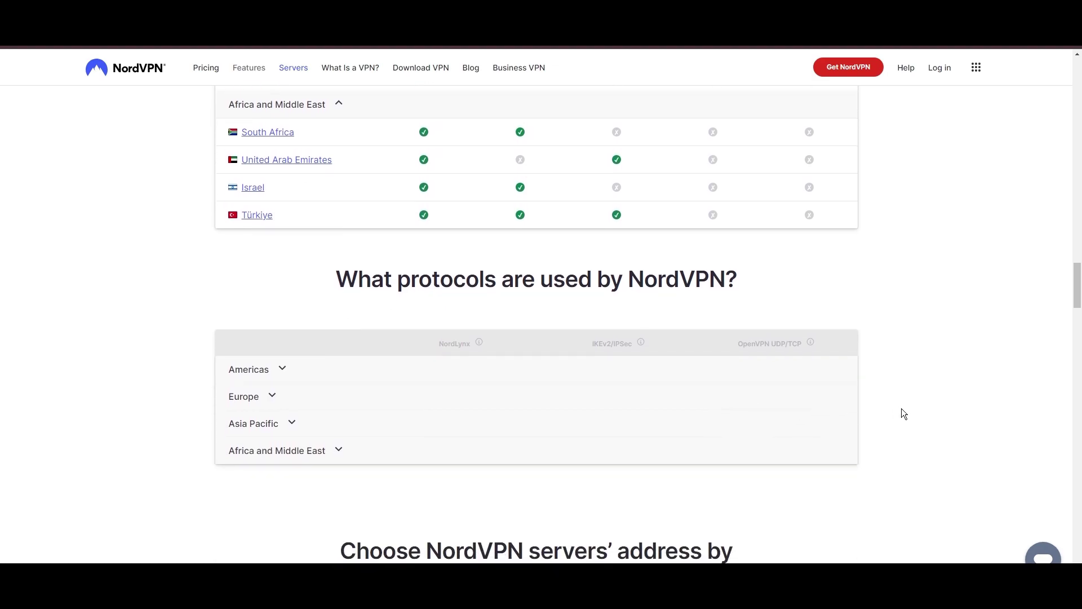
{"action": "scroll", "coordinate": [957, 420], "scroll_direction": "down", "scroll_amount": 2}
{"action": "scroll", "coordinate": [965, 423], "scroll_direction": "down", "scroll_amount": 1}
{"action": "scroll", "coordinate": [966, 420], "scroll_direction": "down", "scroll_amount": 1}
{"action": "scroll", "coordinate": [968, 424], "scroll_direction": "down", "scroll_amount": 1}
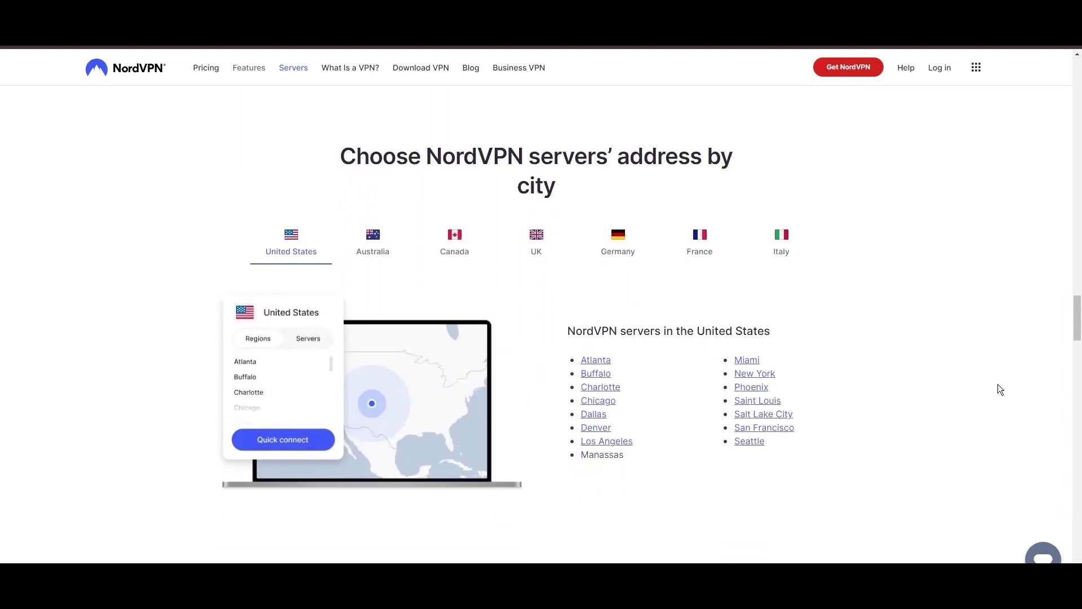
{"action": "left_click", "coordinate": [373, 245]}
{"action": "left_click", "coordinate": [455, 246]}
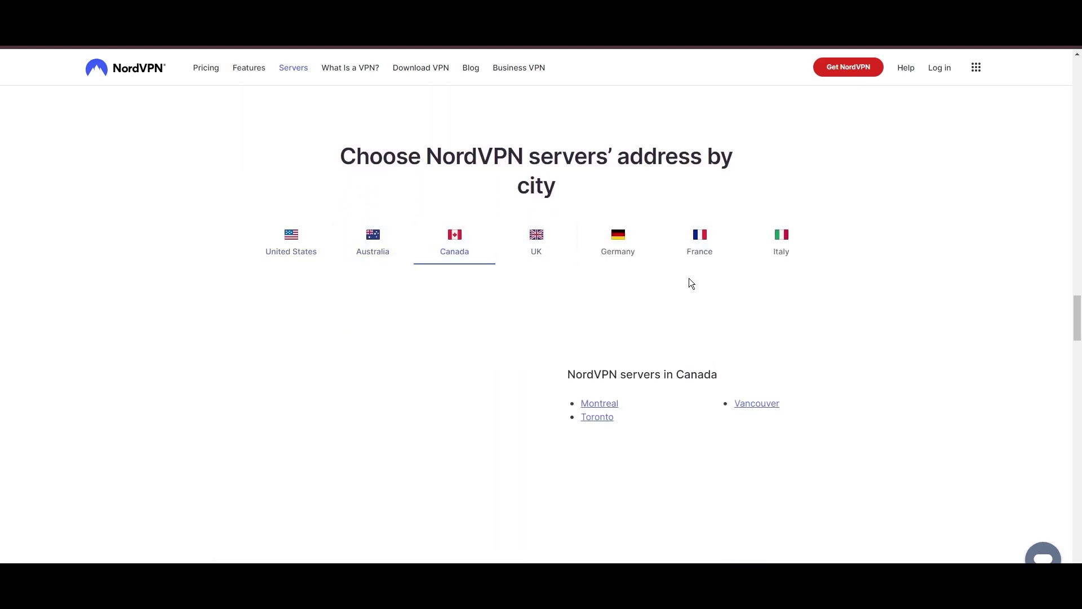
{"action": "left_click", "coordinate": [559, 248]}
{"action": "left_click", "coordinate": [629, 254]}
{"action": "left_click", "coordinate": [711, 247]}
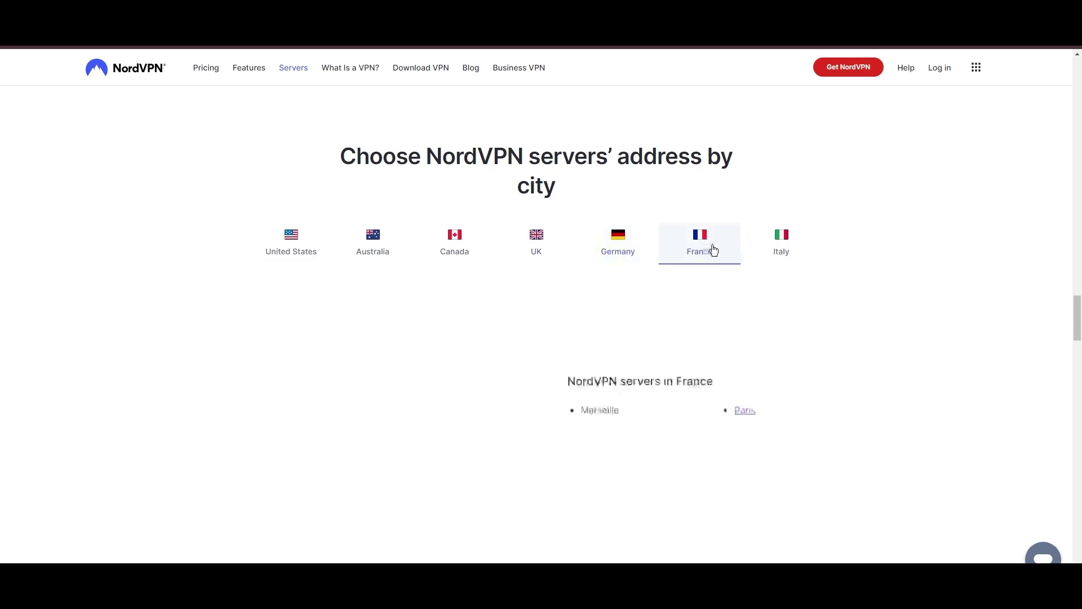
{"action": "left_click", "coordinate": [784, 247]}
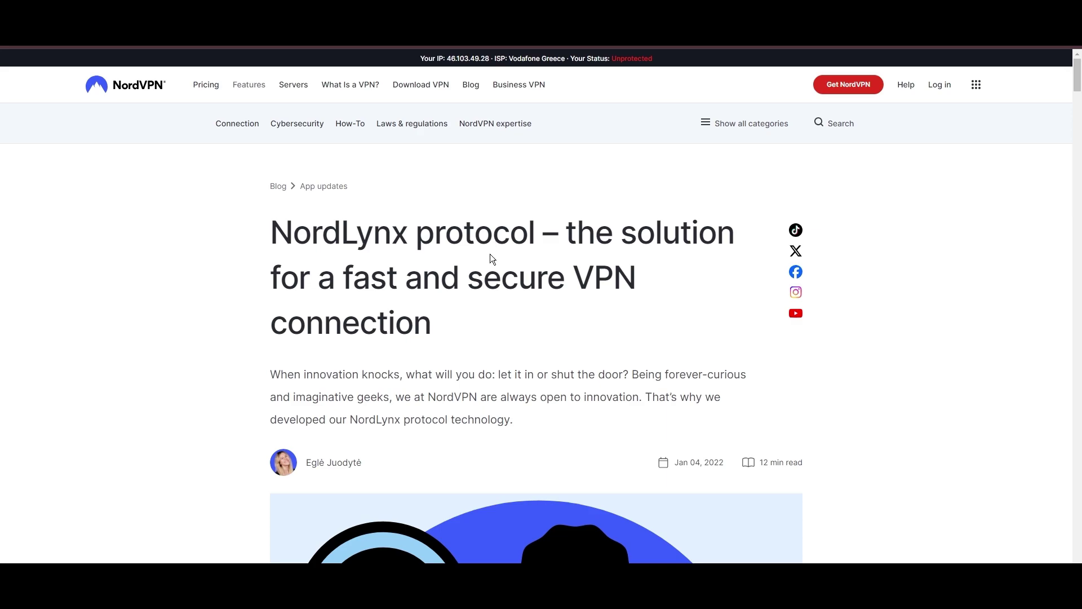
{"action": "scroll", "coordinate": [545, 270], "scroll_direction": "down", "scroll_amount": 2}
{"action": "scroll", "coordinate": [848, 275], "scroll_direction": "down", "scroll_amount": 4}
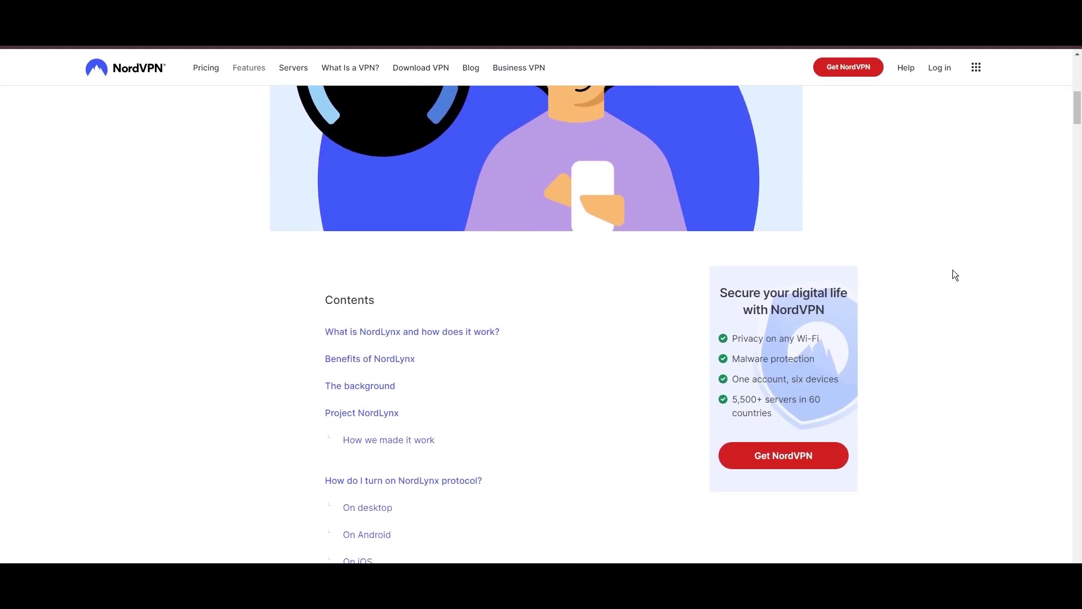
{"action": "scroll", "coordinate": [954, 272], "scroll_direction": "down", "scroll_amount": 1}
{"action": "scroll", "coordinate": [957, 273], "scroll_direction": "down", "scroll_amount": 2}
{"action": "scroll", "coordinate": [961, 278], "scroll_direction": "down", "scroll_amount": 2}
{"action": "scroll", "coordinate": [1056, 243], "scroll_direction": "down", "scroll_amount": 1}
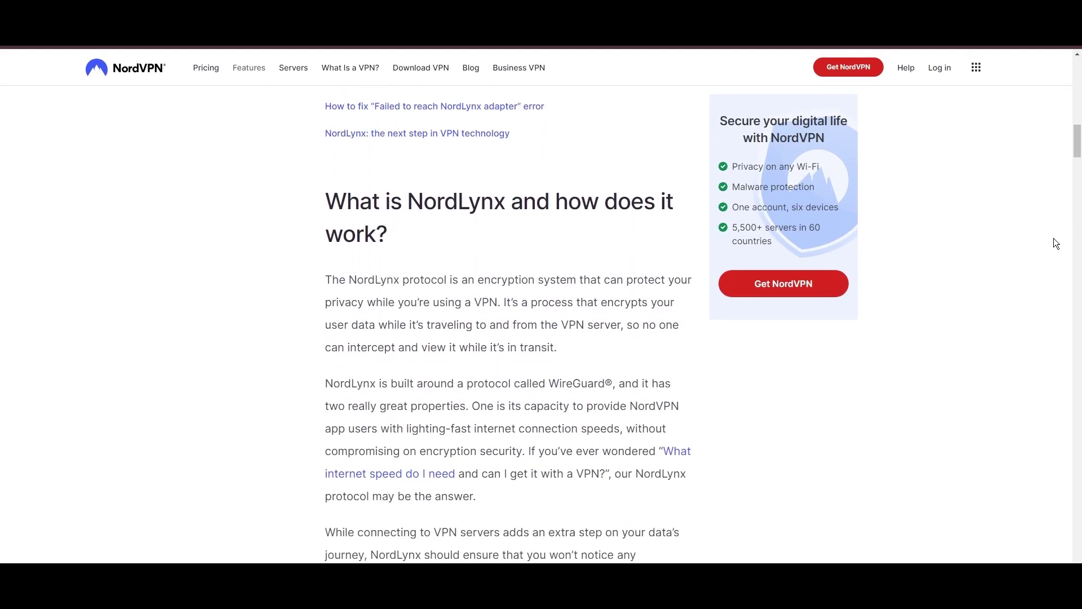
{"action": "scroll", "coordinate": [1055, 244], "scroll_direction": "down", "scroll_amount": 2}
{"action": "scroll", "coordinate": [1074, 228], "scroll_direction": "down", "scroll_amount": 1}
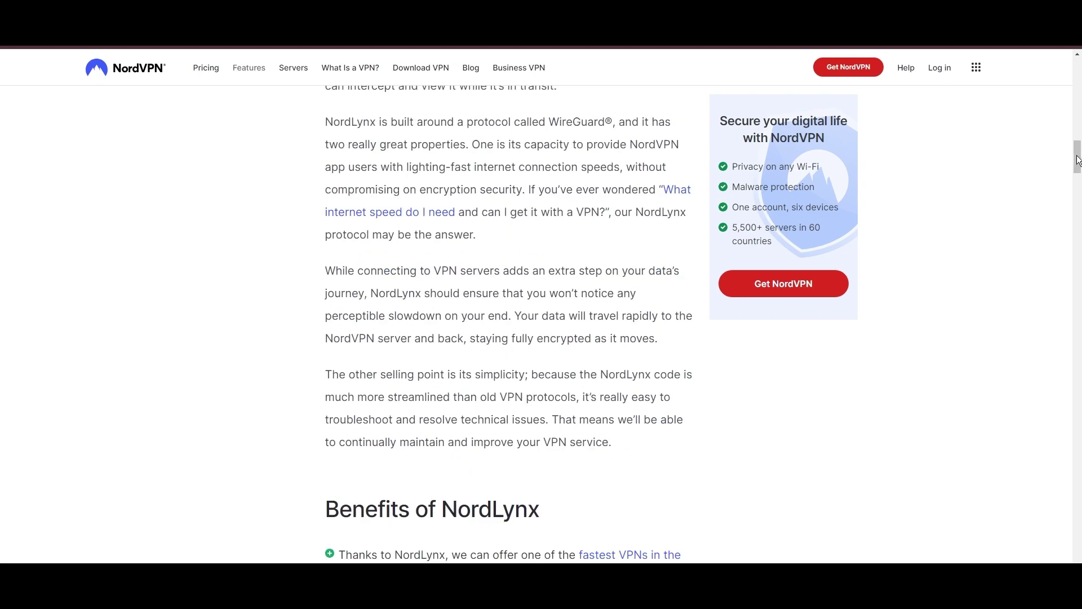
{"action": "scroll", "coordinate": [1078, 160], "scroll_direction": "down", "scroll_amount": 2}
{"action": "scroll", "coordinate": [969, 267], "scroll_direction": "down", "scroll_amount": 2}
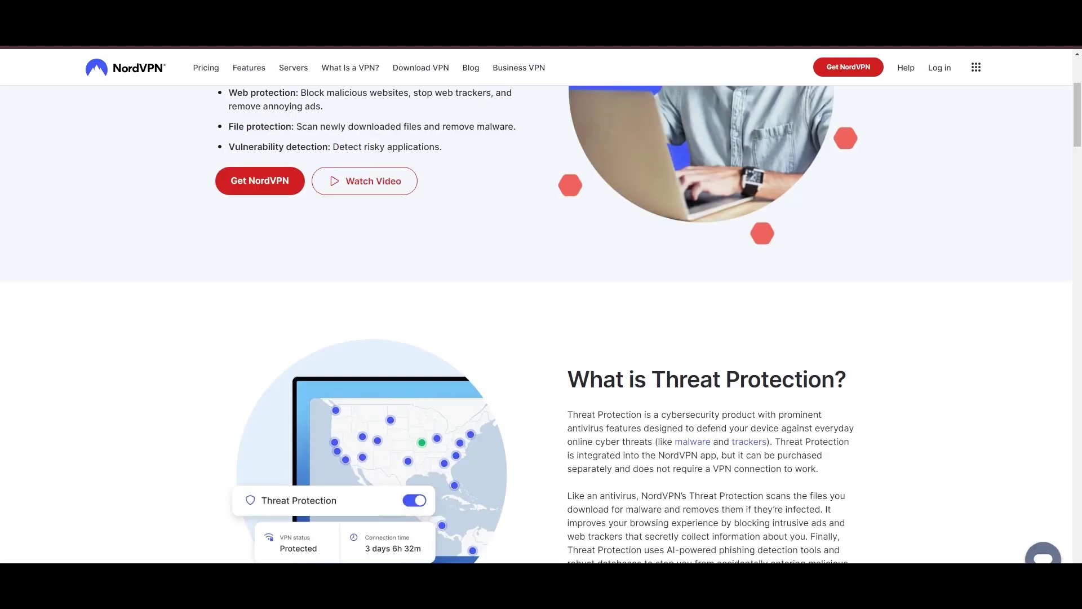
{"action": "scroll", "coordinate": [679, 419], "scroll_direction": "down", "scroll_amount": 2}
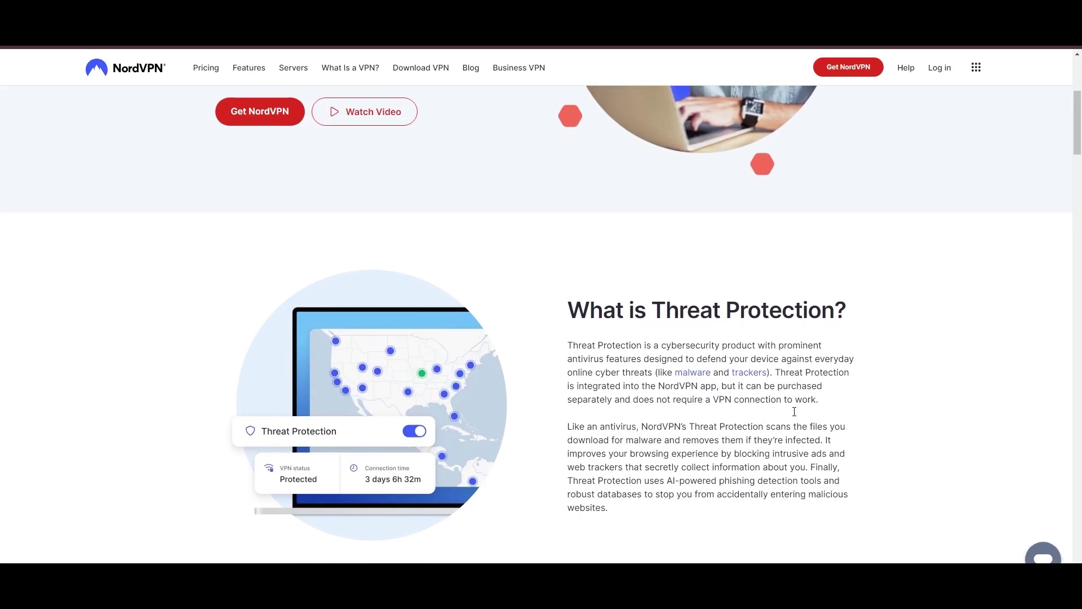
{"action": "scroll", "coordinate": [867, 423], "scroll_direction": "down", "scroll_amount": 3}
{"action": "scroll", "coordinate": [865, 428], "scroll_direction": "down", "scroll_amount": 1}
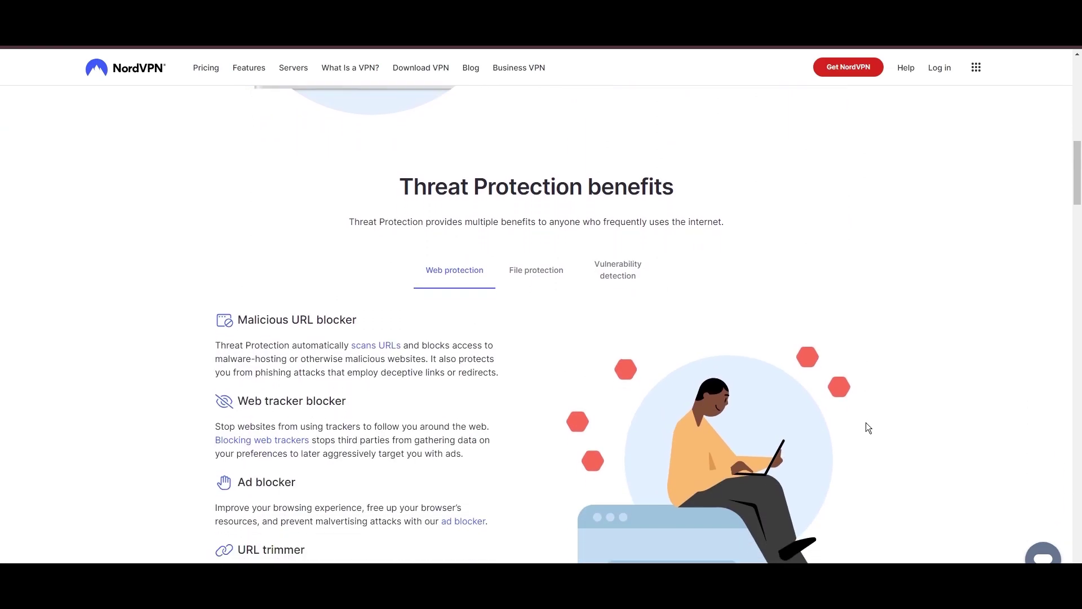
{"action": "scroll", "coordinate": [894, 409], "scroll_direction": "down", "scroll_amount": 1}
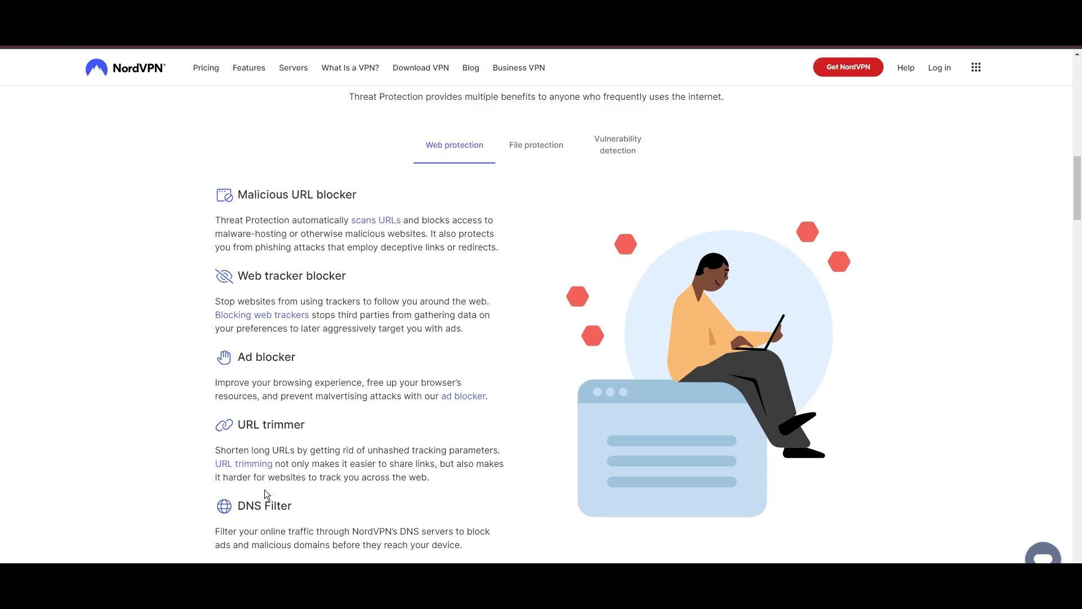
- View the File protection and Vulnerability detection benefits of Threat Protection
{"action": "left_click", "coordinate": [542, 145]}
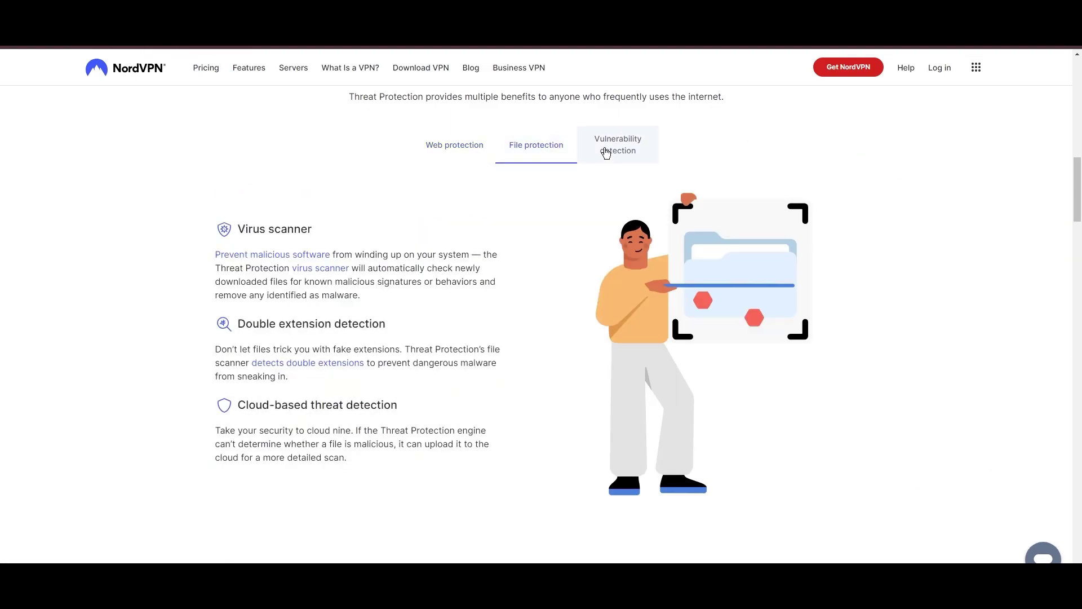
{"action": "left_click", "coordinate": [622, 162]}
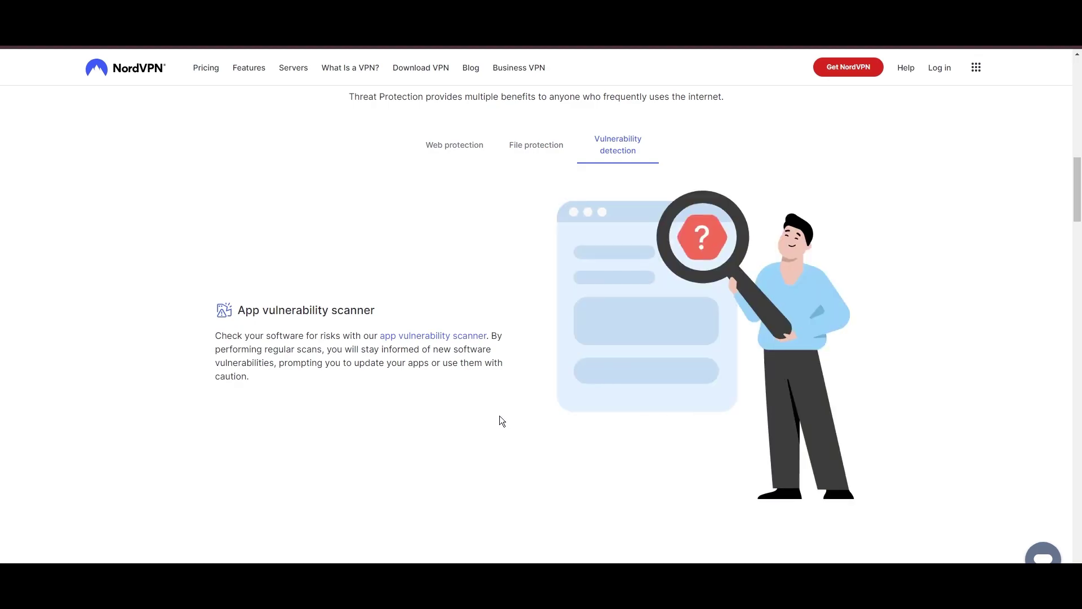
{"action": "scroll", "coordinate": [430, 401], "scroll_direction": "down", "scroll_amount": 2}
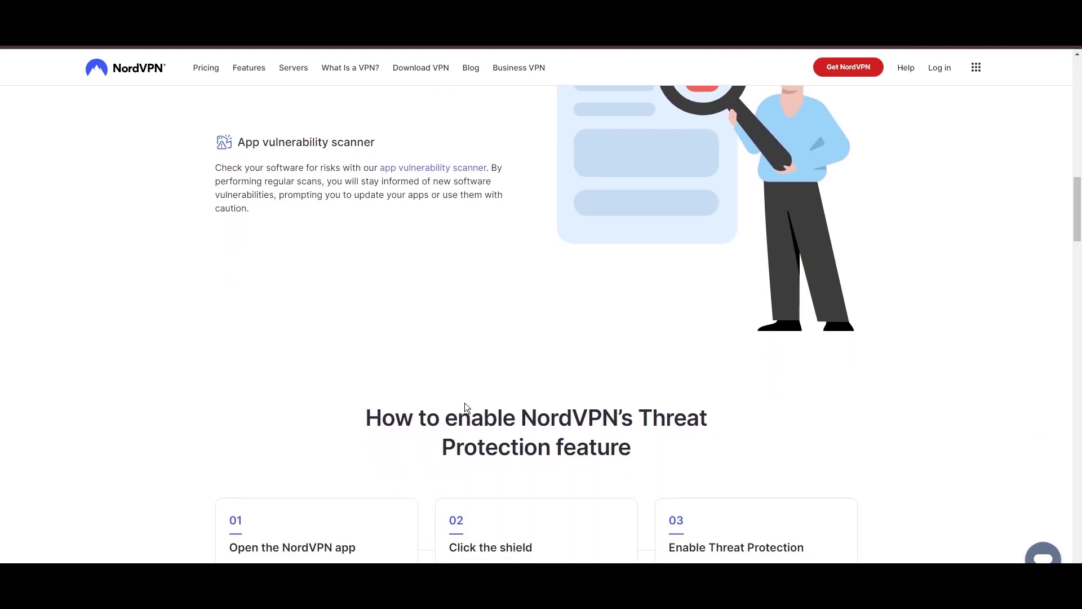
{"action": "scroll", "coordinate": [501, 395], "scroll_direction": "down", "scroll_amount": 1}
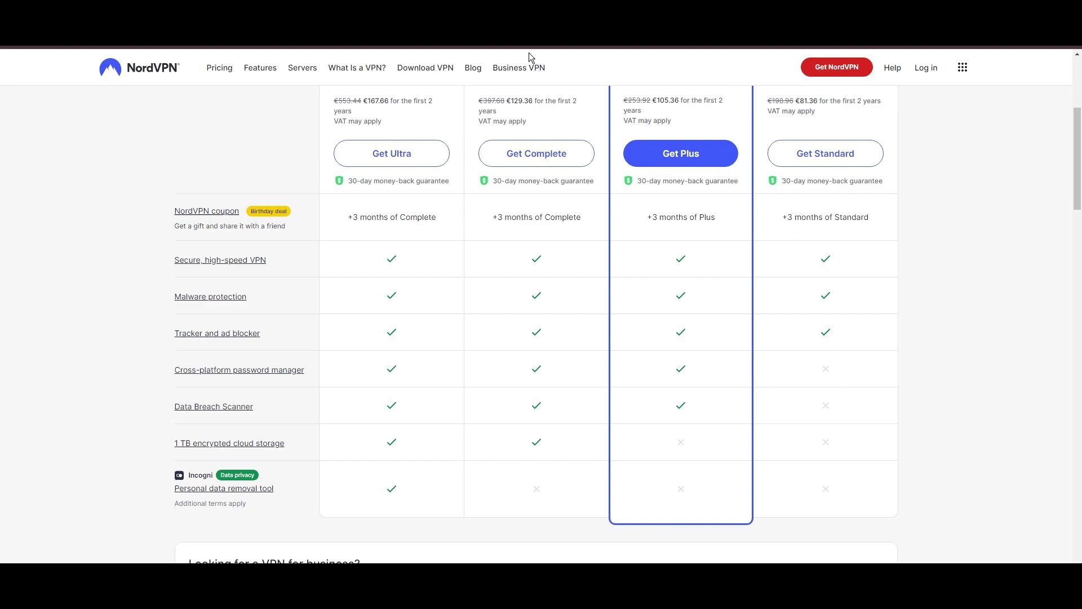
{"action": "scroll", "coordinate": [930, 508], "scroll_direction": "up", "scroll_amount": 3}
{"action": "scroll", "coordinate": [973, 482], "scroll_direction": "down", "scroll_amount": 1}
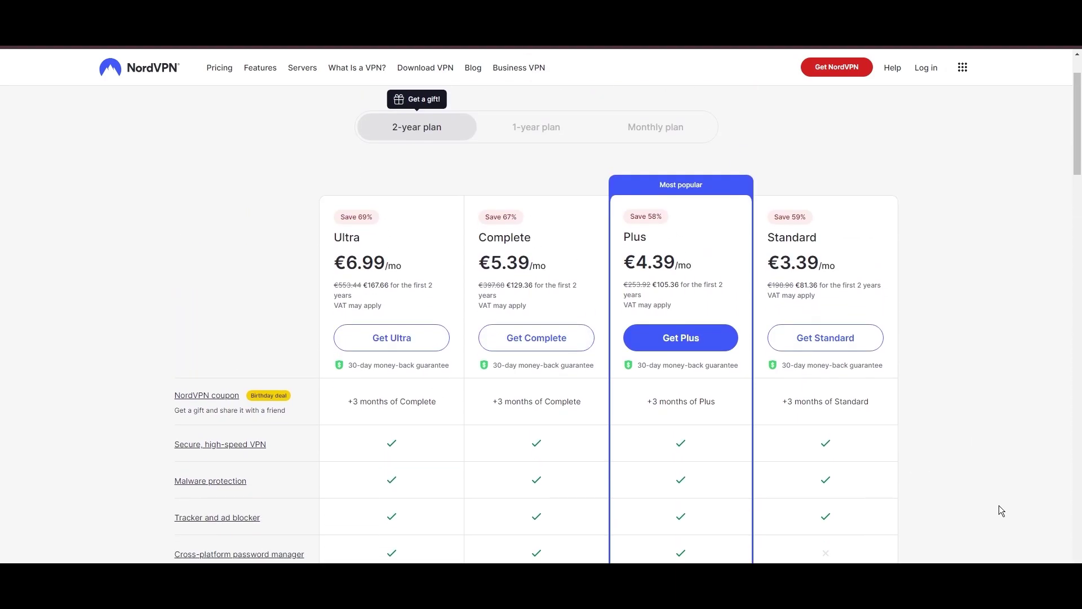
{"action": "scroll", "coordinate": [997, 520], "scroll_direction": "down", "scroll_amount": 1}
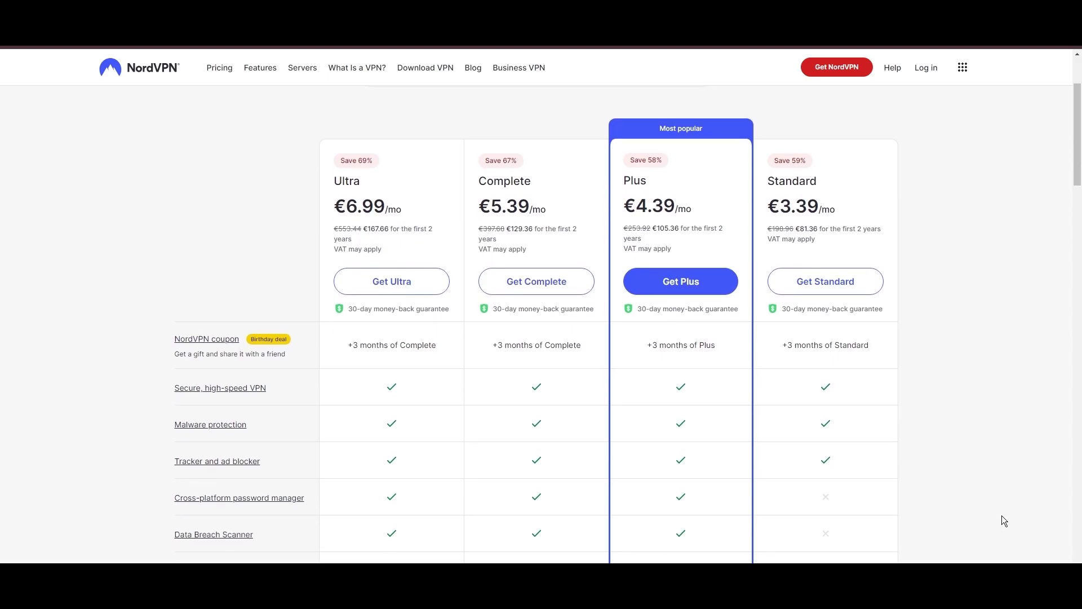
{"action": "scroll", "coordinate": [1015, 510], "scroll_direction": "down", "scroll_amount": 1}
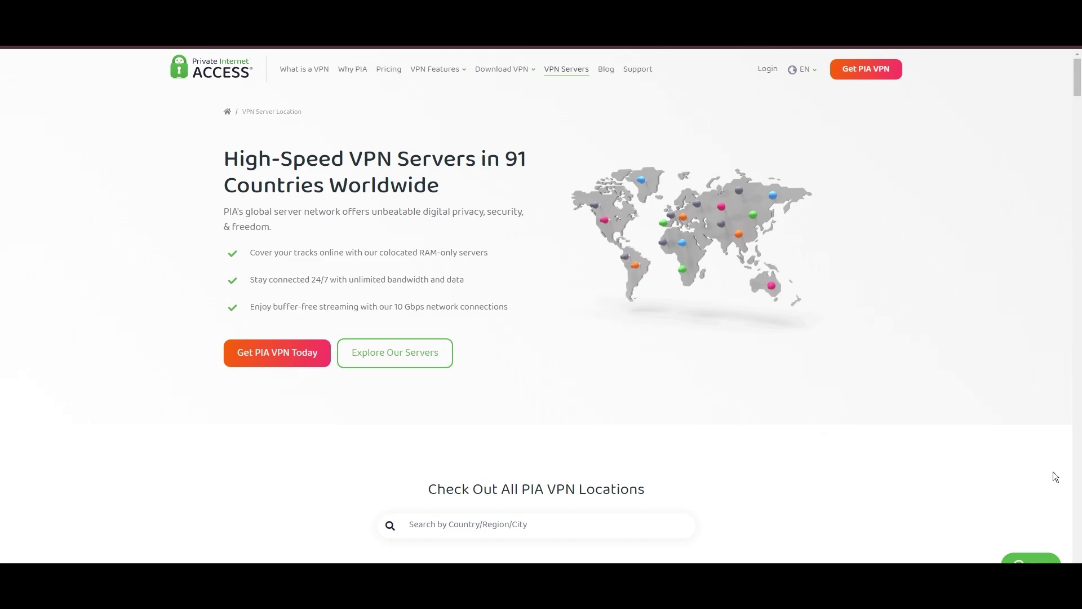
{"action": "scroll", "coordinate": [1053, 475], "scroll_direction": "down", "scroll_amount": 2}
{"action": "scroll", "coordinate": [1048, 466], "scroll_direction": "down", "scroll_amount": 1}
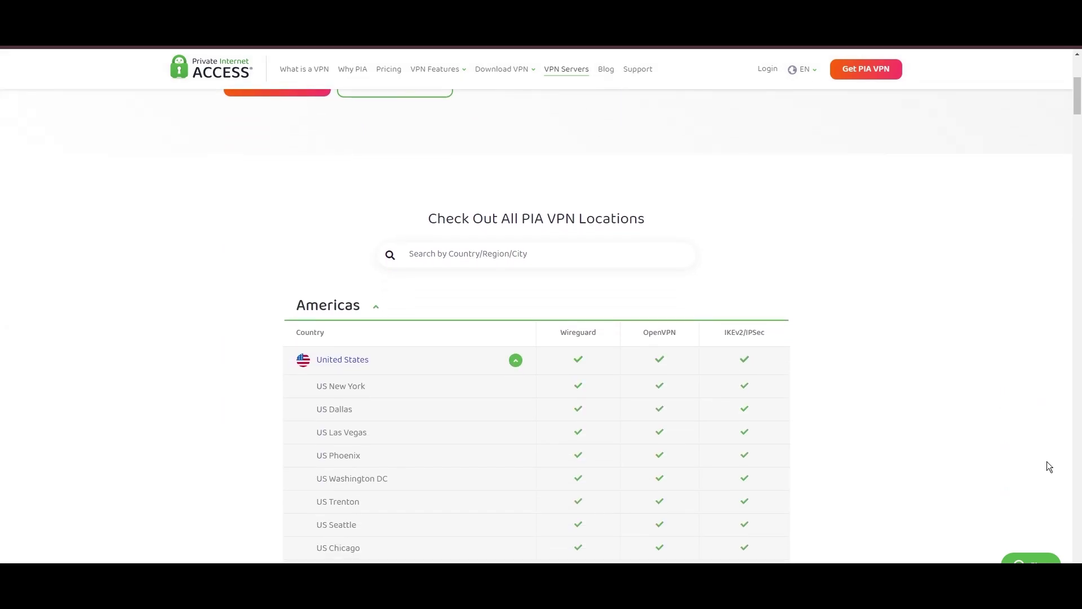
{"action": "scroll", "coordinate": [1047, 455], "scroll_direction": "down", "scroll_amount": 2}
{"action": "scroll", "coordinate": [1049, 448], "scroll_direction": "down", "scroll_amount": 1}
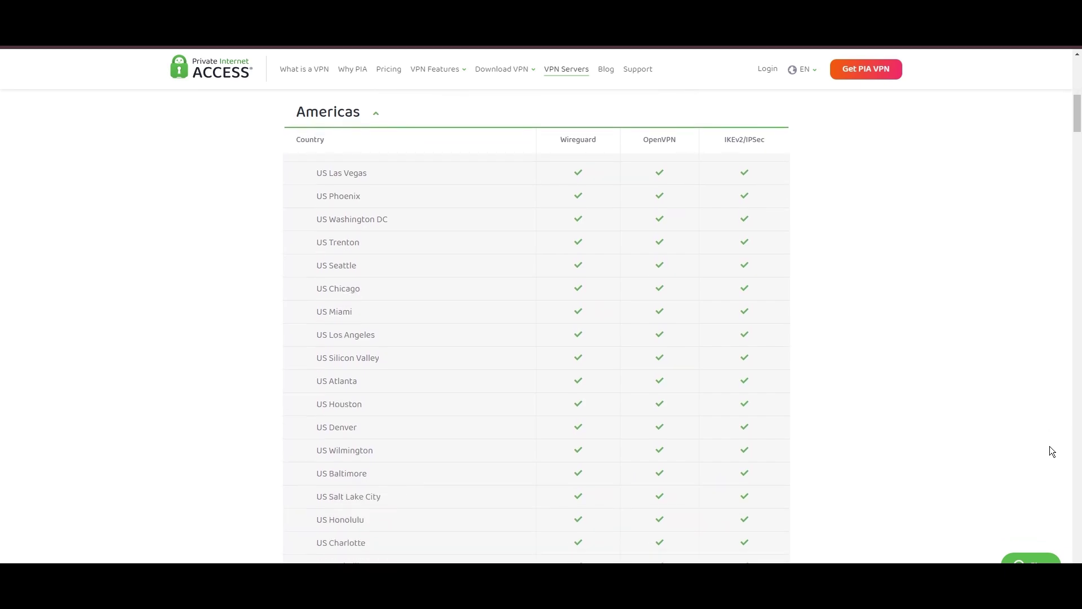
{"action": "scroll", "coordinate": [1050, 447], "scroll_direction": "down", "scroll_amount": 1}
{"action": "scroll", "coordinate": [1048, 446], "scroll_direction": "down", "scroll_amount": 2}
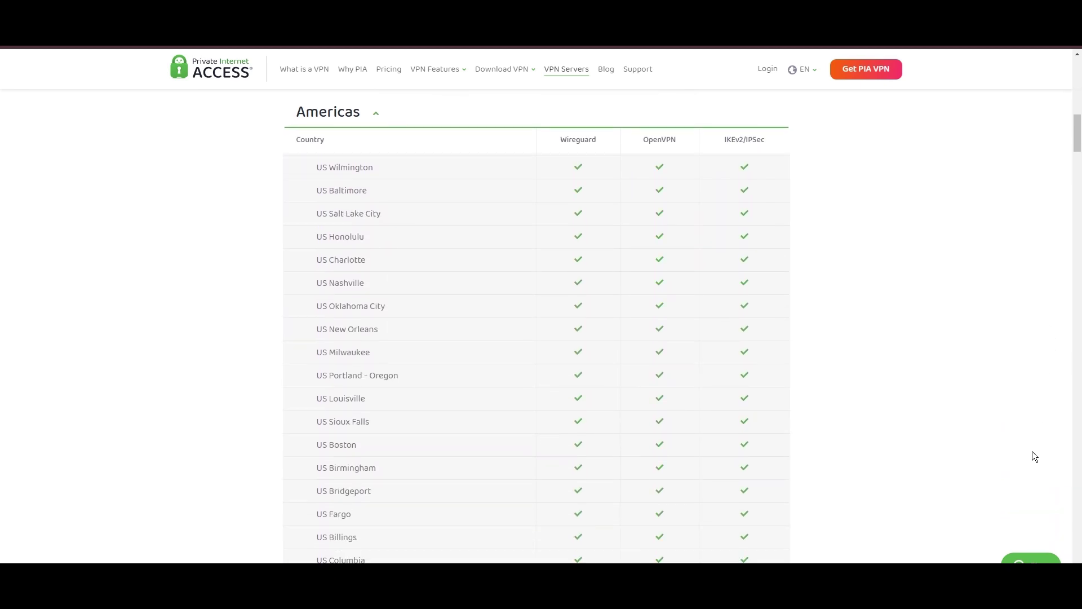
{"action": "scroll", "coordinate": [1033, 457], "scroll_direction": "down", "scroll_amount": 2}
{"action": "scroll", "coordinate": [1030, 458], "scroll_direction": "down", "scroll_amount": 1}
{"action": "scroll", "coordinate": [1030, 459], "scroll_direction": "down", "scroll_amount": 1}
{"action": "scroll", "coordinate": [1030, 460], "scroll_direction": "down", "scroll_amount": 1}
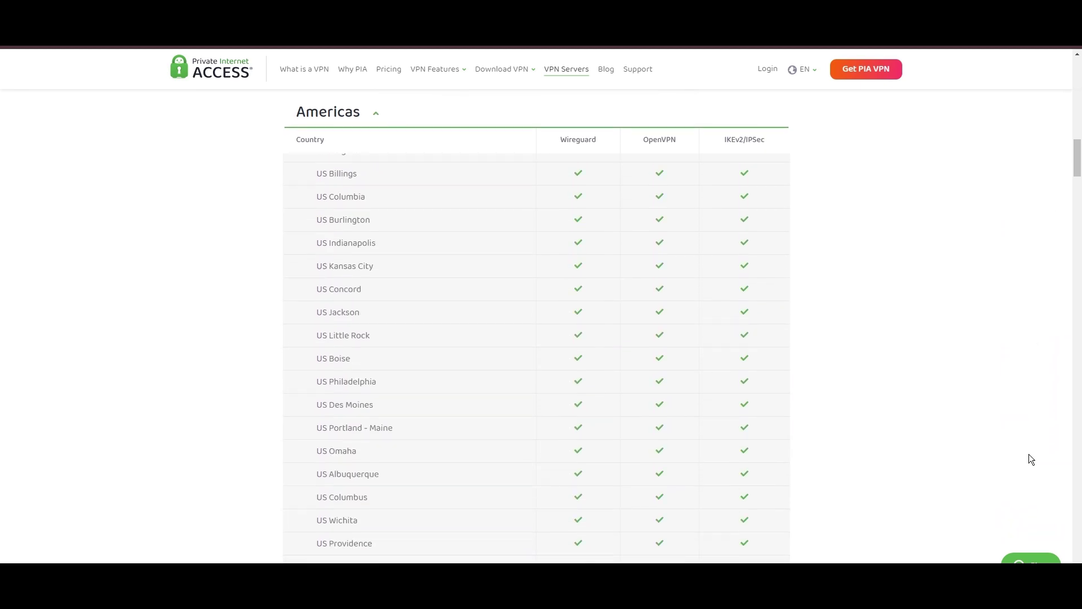
{"action": "scroll", "coordinate": [1029, 459], "scroll_direction": "down", "scroll_amount": 1}
{"action": "scroll", "coordinate": [1029, 459], "scroll_direction": "down", "scroll_amount": 2}
{"action": "scroll", "coordinate": [1029, 461], "scroll_direction": "down", "scroll_amount": 1}
{"action": "scroll", "coordinate": [1029, 462], "scroll_direction": "down", "scroll_amount": 1}
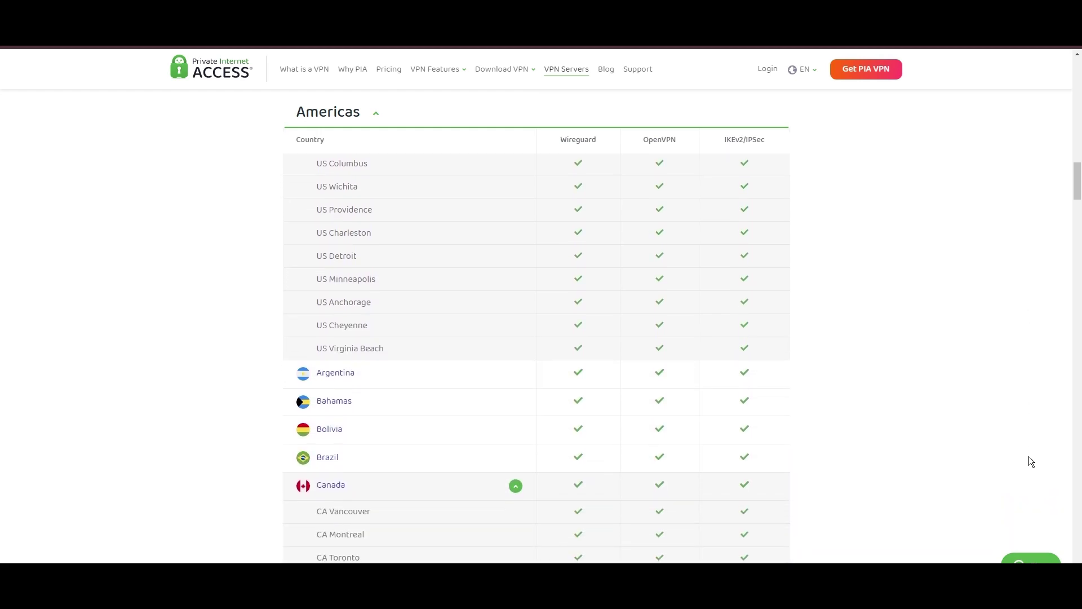
{"action": "scroll", "coordinate": [1030, 461], "scroll_direction": "down", "scroll_amount": 1}
{"action": "scroll", "coordinate": [1030, 461], "scroll_direction": "down", "scroll_amount": 1}
{"action": "scroll", "coordinate": [1028, 461], "scroll_direction": "down", "scroll_amount": 1}
{"action": "scroll", "coordinate": [1027, 461], "scroll_direction": "down", "scroll_amount": 1}
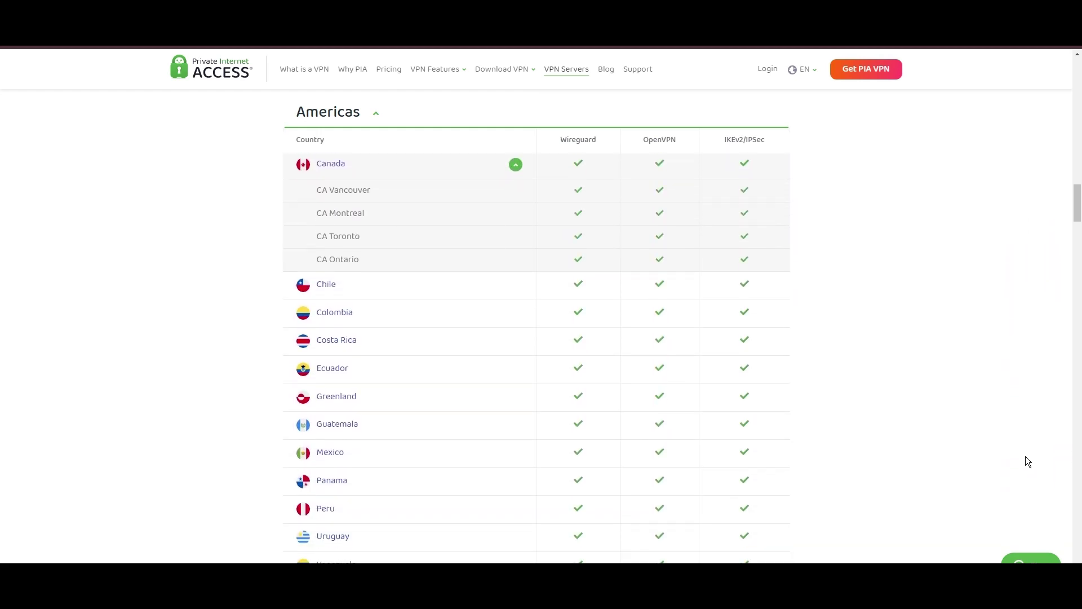
{"action": "scroll", "coordinate": [1026, 457], "scroll_direction": "down", "scroll_amount": 1}
{"action": "scroll", "coordinate": [1017, 438], "scroll_direction": "down", "scroll_amount": 1}
{"action": "scroll", "coordinate": [1018, 440], "scroll_direction": "down", "scroll_amount": 1}
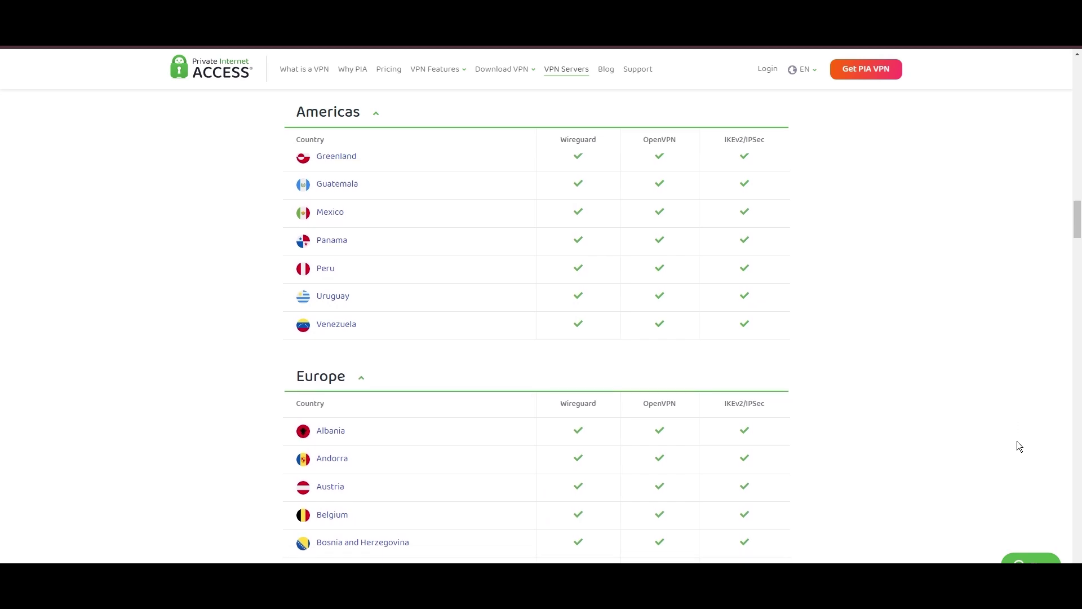
{"action": "scroll", "coordinate": [1017, 440], "scroll_direction": "down", "scroll_amount": 1}
{"action": "scroll", "coordinate": [1017, 440], "scroll_direction": "down", "scroll_amount": 1}
{"action": "scroll", "coordinate": [1018, 441], "scroll_direction": "down", "scroll_amount": 1}
{"action": "scroll", "coordinate": [1017, 440], "scroll_direction": "down", "scroll_amount": 1}
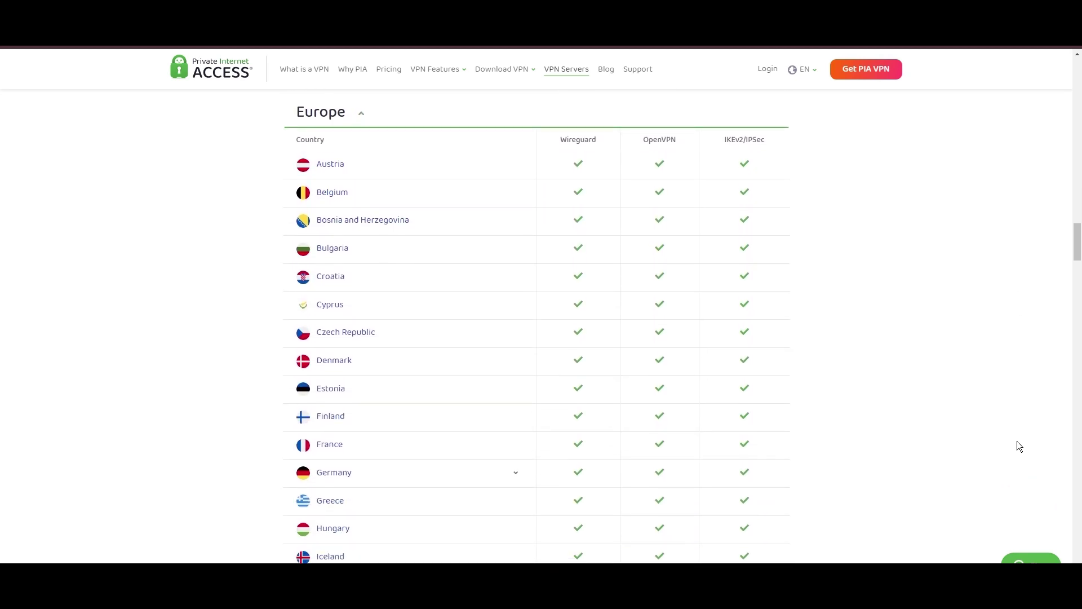
{"action": "scroll", "coordinate": [1017, 441], "scroll_direction": "down", "scroll_amount": 1}
{"action": "scroll", "coordinate": [1018, 441], "scroll_direction": "down", "scroll_amount": 1}
{"action": "scroll", "coordinate": [1018, 440], "scroll_direction": "down", "scroll_amount": 1}
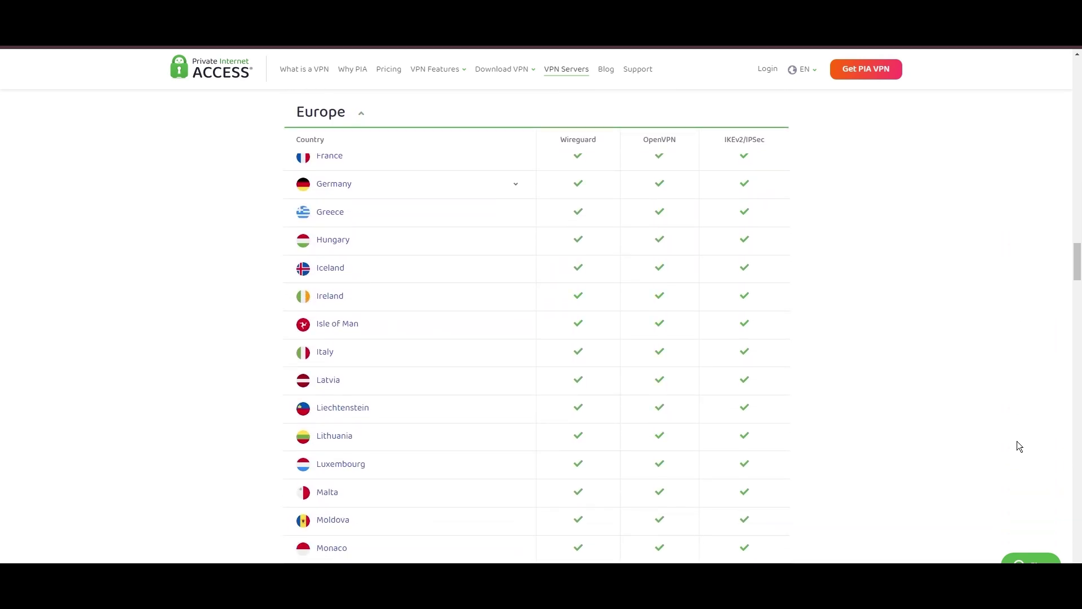
{"action": "scroll", "coordinate": [1018, 441], "scroll_direction": "down", "scroll_amount": 2}
{"action": "scroll", "coordinate": [1017, 439], "scroll_direction": "down", "scroll_amount": 1}
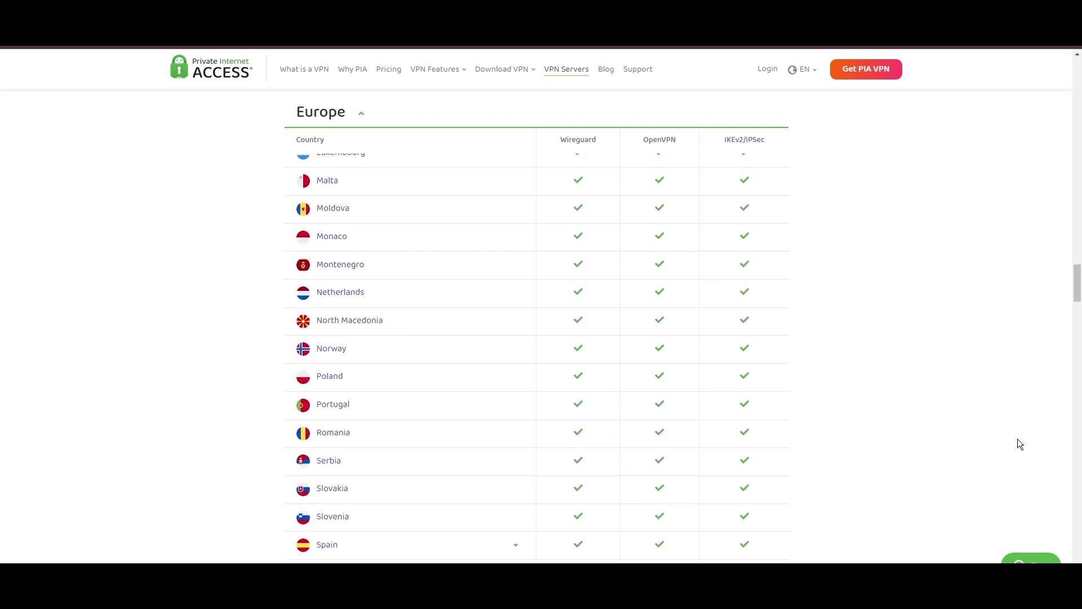
{"action": "scroll", "coordinate": [1017, 439], "scroll_direction": "down", "scroll_amount": 1}
{"action": "scroll", "coordinate": [1017, 439], "scroll_direction": "down", "scroll_amount": 2}
{"action": "scroll", "coordinate": [1018, 439], "scroll_direction": "down", "scroll_amount": 1}
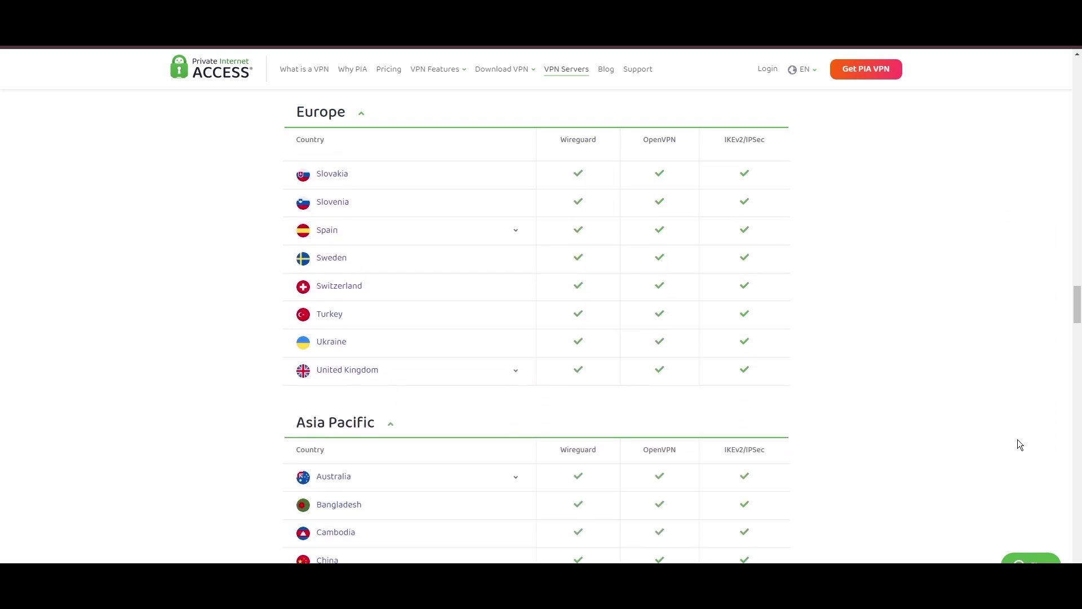
{"action": "scroll", "coordinate": [1018, 439], "scroll_direction": "down", "scroll_amount": 1}
{"action": "scroll", "coordinate": [1017, 438], "scroll_direction": "down", "scroll_amount": 2}
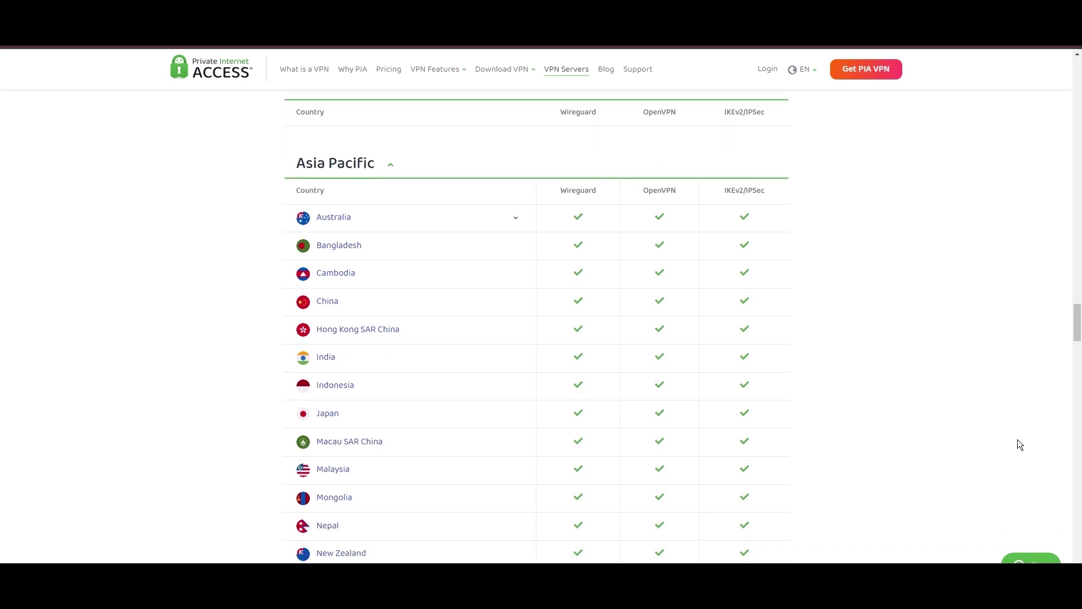
{"action": "scroll", "coordinate": [1018, 443], "scroll_direction": "down", "scroll_amount": 1}
{"action": "scroll", "coordinate": [1018, 446], "scroll_direction": "down", "scroll_amount": 2}
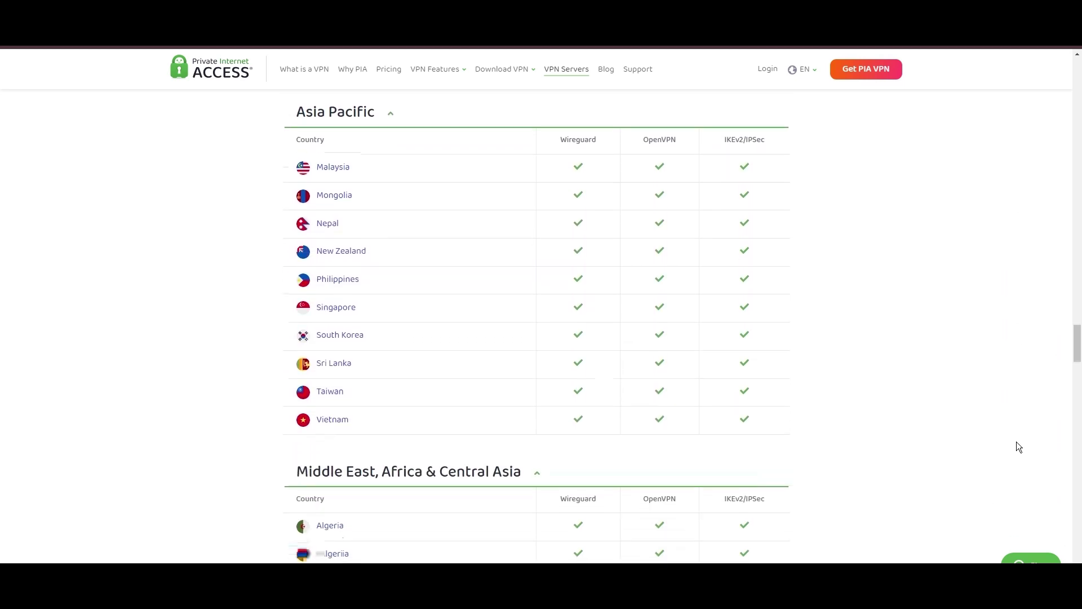
{"action": "scroll", "coordinate": [1017, 445], "scroll_direction": "down", "scroll_amount": 1}
{"action": "scroll", "coordinate": [1017, 445], "scroll_direction": "down", "scroll_amount": 1}
{"action": "scroll", "coordinate": [1017, 445], "scroll_direction": "down", "scroll_amount": 1}
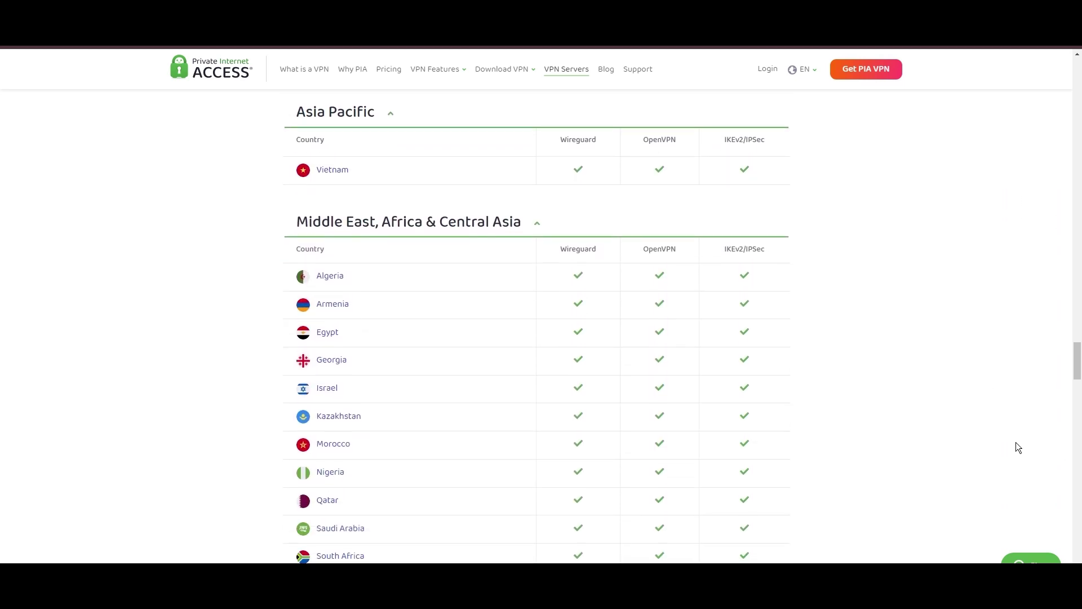
{"action": "scroll", "coordinate": [1017, 447], "scroll_direction": "down", "scroll_amount": 1}
{"action": "scroll", "coordinate": [1013, 448], "scroll_direction": "down", "scroll_amount": 1}
{"action": "scroll", "coordinate": [1012, 449], "scroll_direction": "down", "scroll_amount": 1}
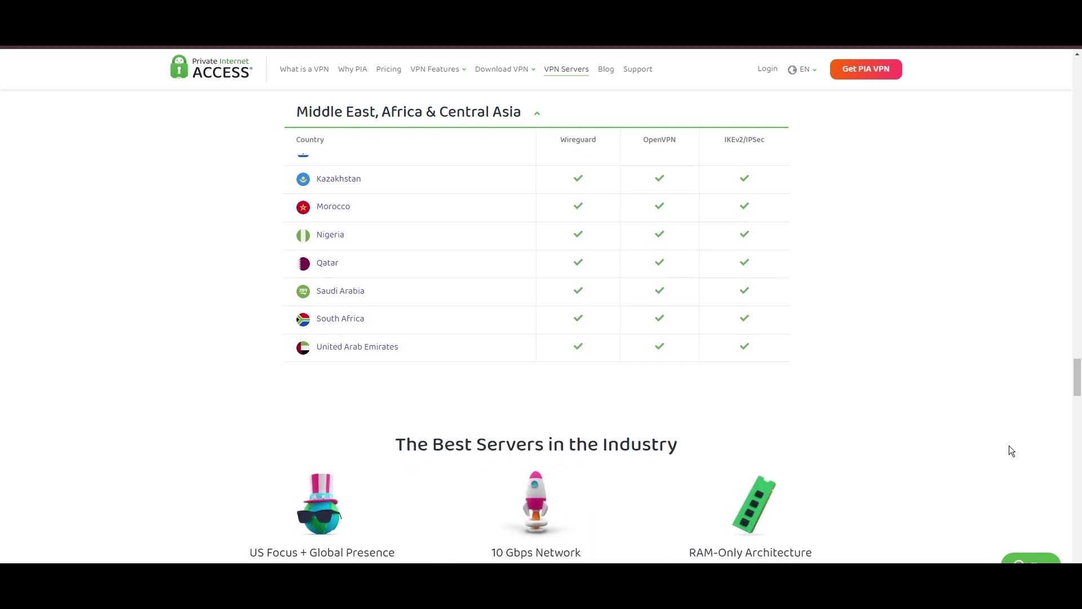
{"action": "scroll", "coordinate": [1010, 446], "scroll_direction": "down", "scroll_amount": 1}
{"action": "scroll", "coordinate": [1009, 445], "scroll_direction": "down", "scroll_amount": 1}
{"action": "scroll", "coordinate": [1009, 445], "scroll_direction": "down", "scroll_amount": 1}
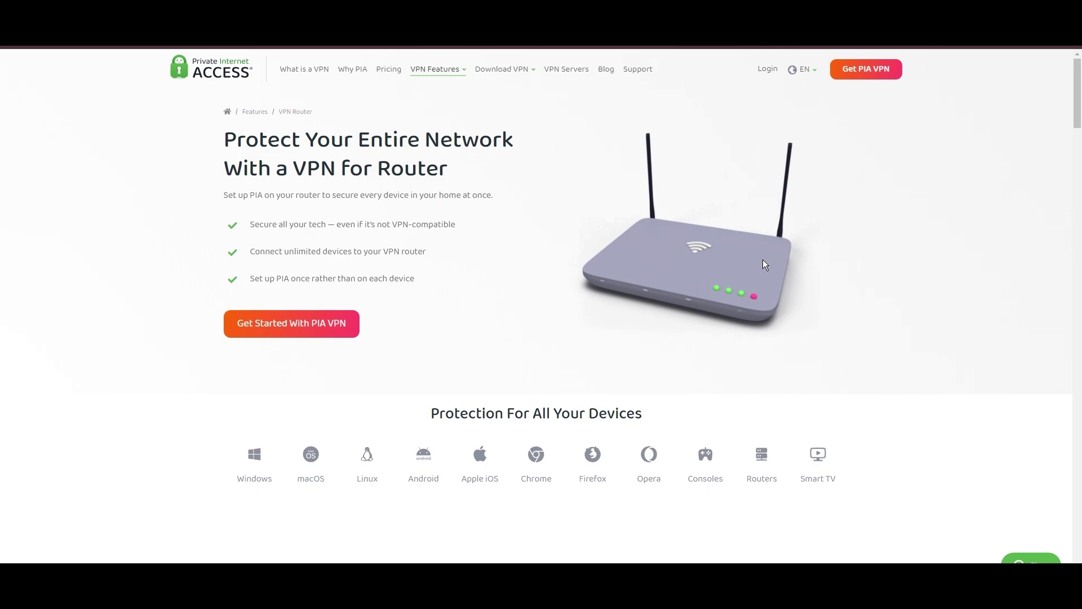
{"action": "scroll", "coordinate": [771, 267], "scroll_direction": "down", "scroll_amount": 1}
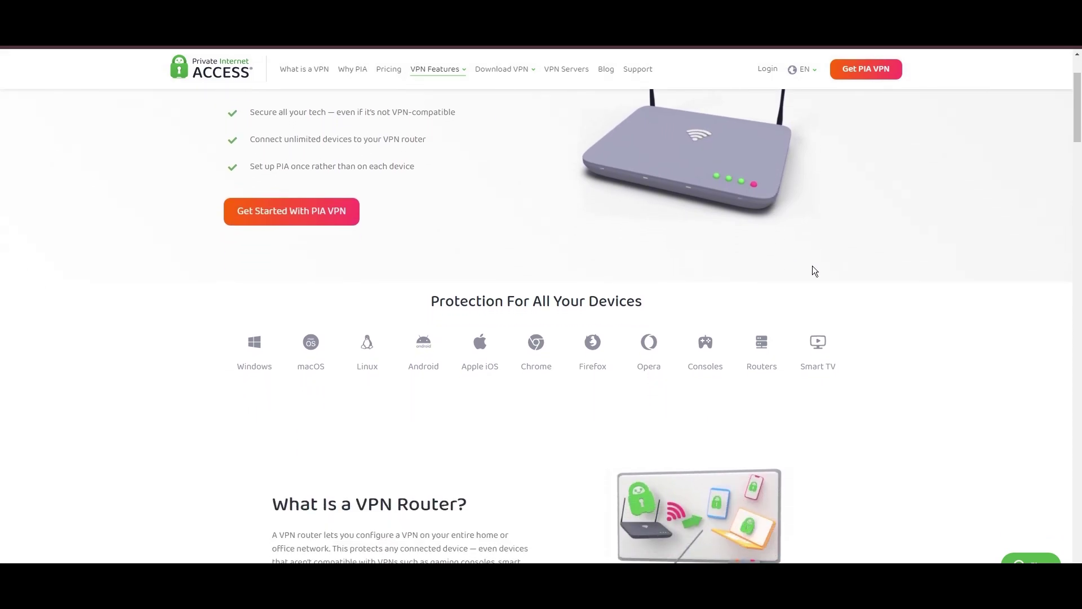
{"action": "scroll", "coordinate": [828, 270], "scroll_direction": "down", "scroll_amount": 2}
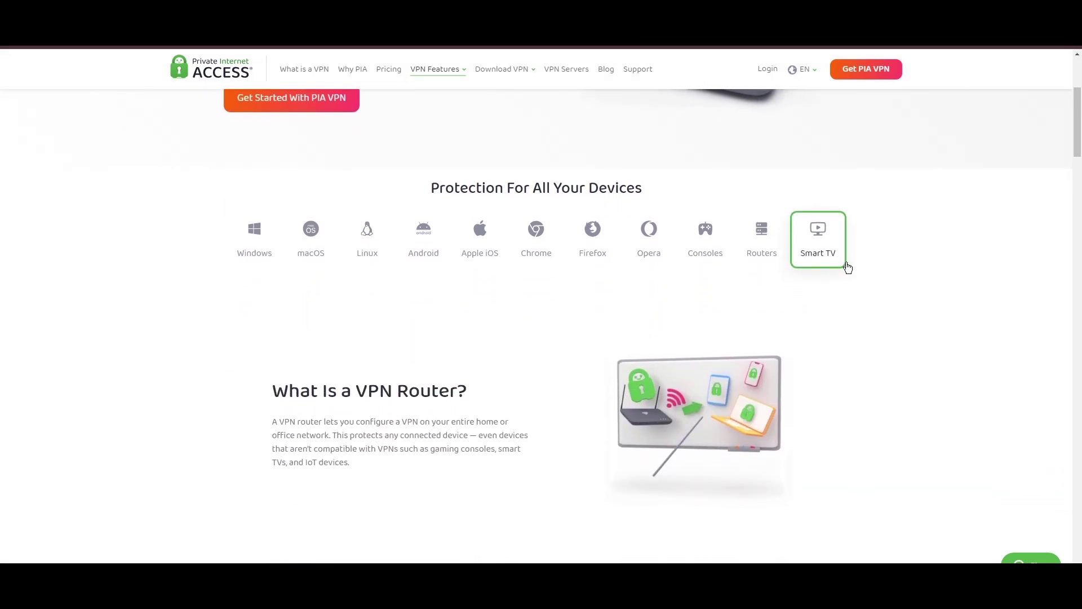
{"action": "scroll", "coordinate": [863, 267], "scroll_direction": "down", "scroll_amount": 1}
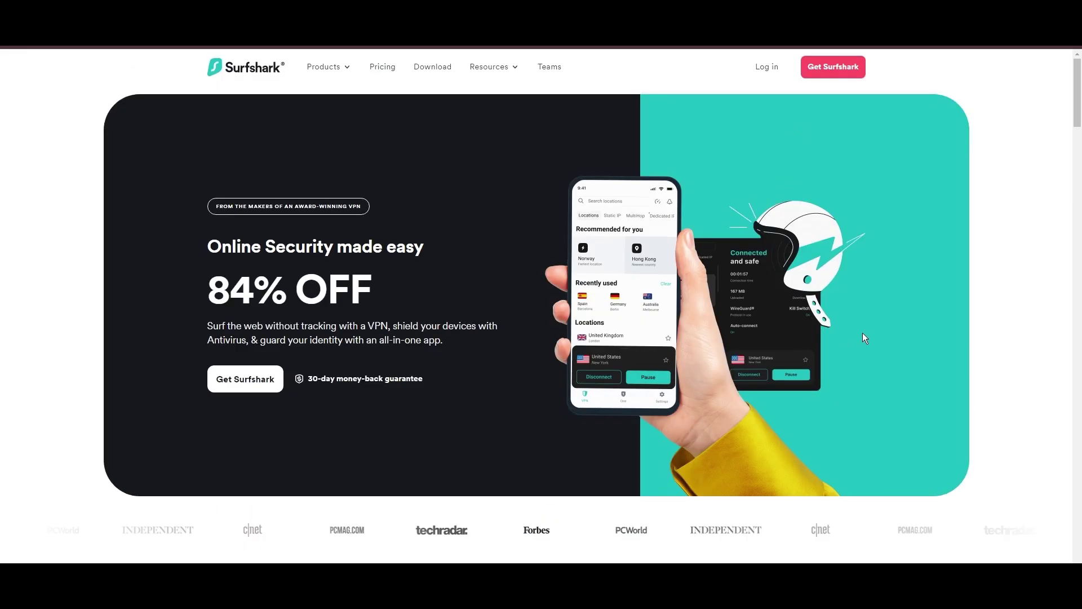
{"action": "scroll", "coordinate": [863, 333], "scroll_direction": "down", "scroll_amount": 2}
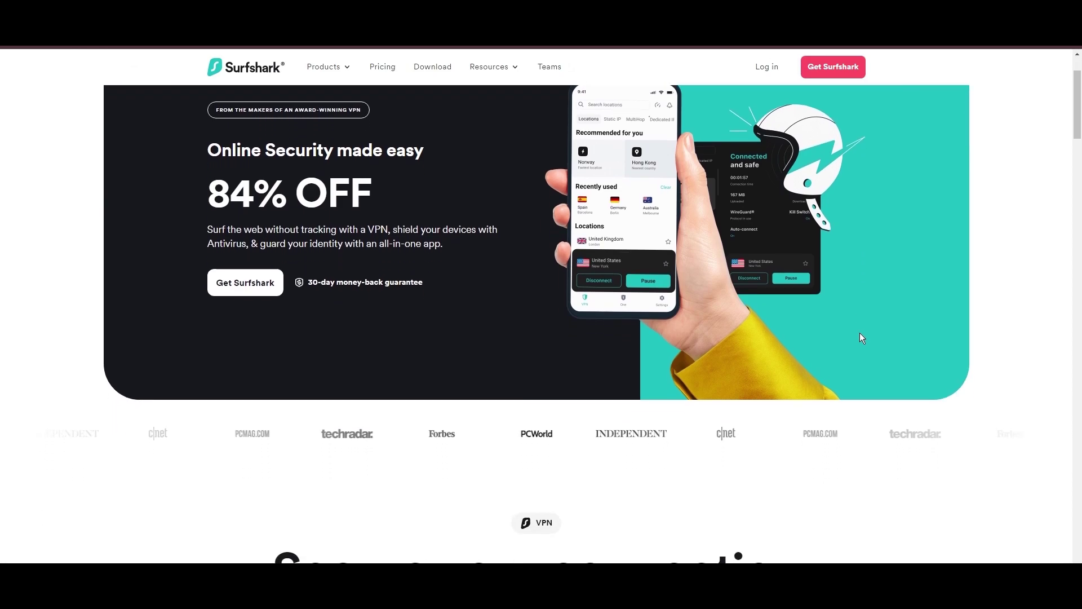
{"action": "scroll", "coordinate": [860, 332], "scroll_direction": "down", "scroll_amount": 1}
{"action": "scroll", "coordinate": [853, 315], "scroll_direction": "down", "scroll_amount": 1}
{"action": "scroll", "coordinate": [854, 316], "scroll_direction": "down", "scroll_amount": 2}
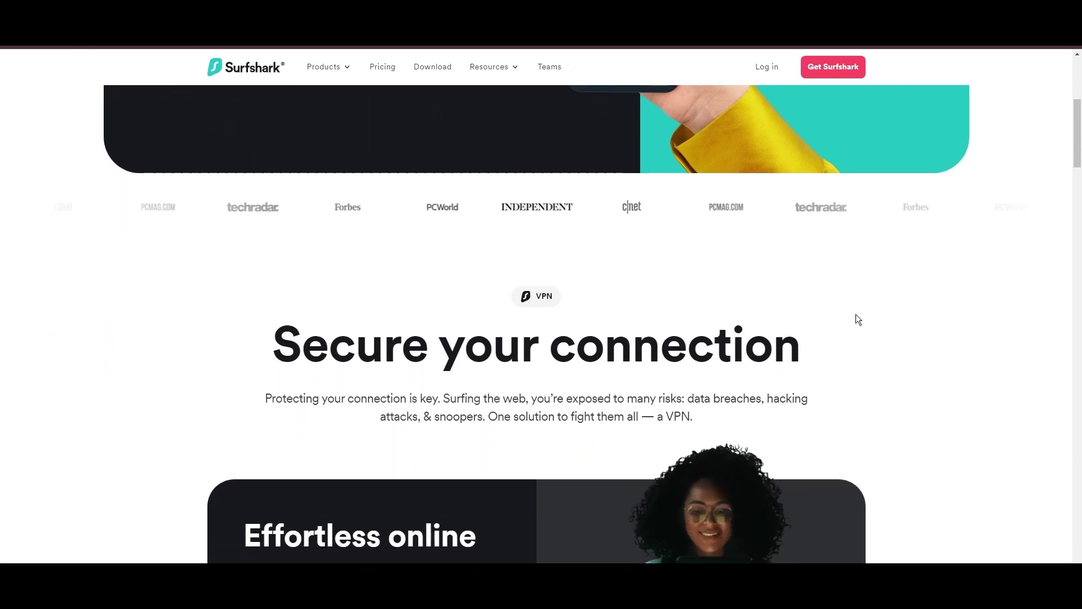
{"action": "scroll", "coordinate": [856, 320], "scroll_direction": "down", "scroll_amount": 1}
{"action": "scroll", "coordinate": [855, 320], "scroll_direction": "down", "scroll_amount": 1}
{"action": "scroll", "coordinate": [856, 320], "scroll_direction": "down", "scroll_amount": 1}
{"action": "scroll", "coordinate": [870, 319], "scroll_direction": "down", "scroll_amount": 1}
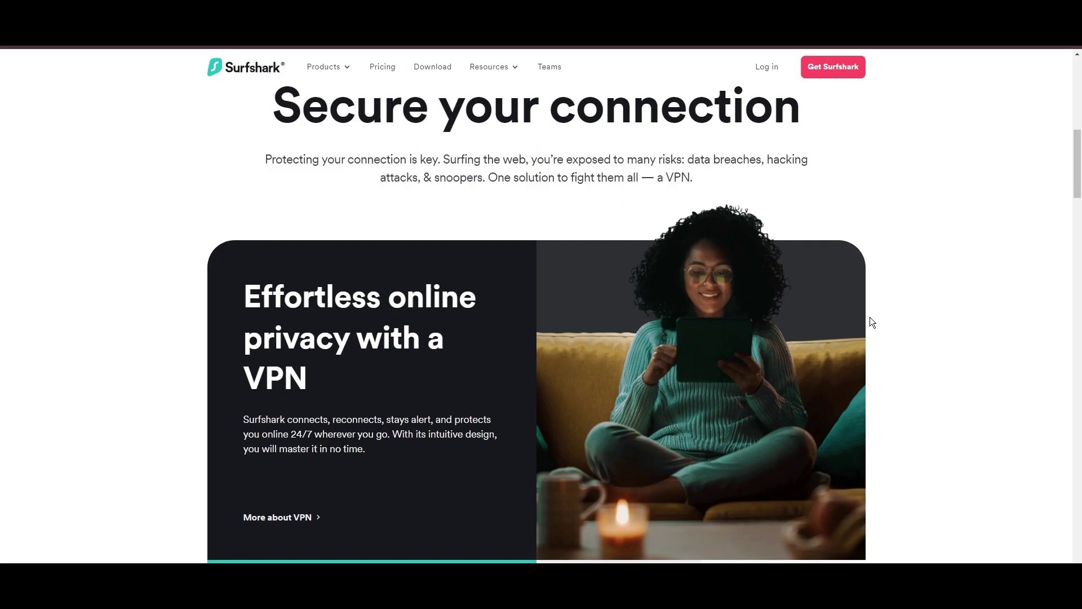
{"action": "scroll", "coordinate": [870, 319], "scroll_direction": "down", "scroll_amount": 1}
{"action": "scroll", "coordinate": [887, 330], "scroll_direction": "down", "scroll_amount": 1}
{"action": "scroll", "coordinate": [902, 355], "scroll_direction": "down", "scroll_amount": 1}
{"action": "scroll", "coordinate": [923, 377], "scroll_direction": "down", "scroll_amount": 1}
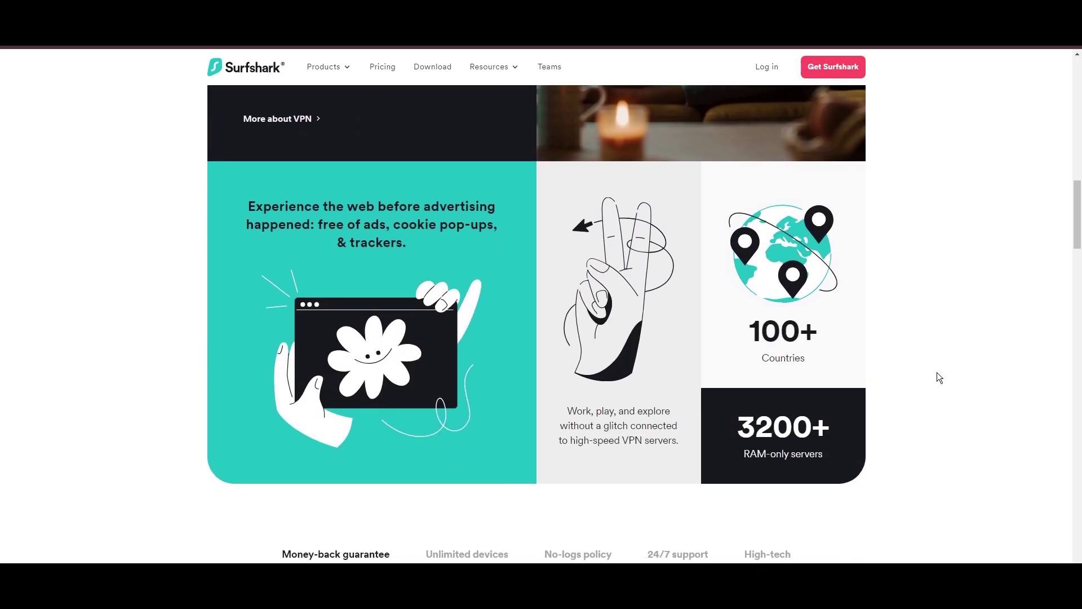
{"action": "scroll", "coordinate": [931, 375], "scroll_direction": "down", "scroll_amount": 2}
{"action": "scroll", "coordinate": [930, 375], "scroll_direction": "down", "scroll_amount": 1}
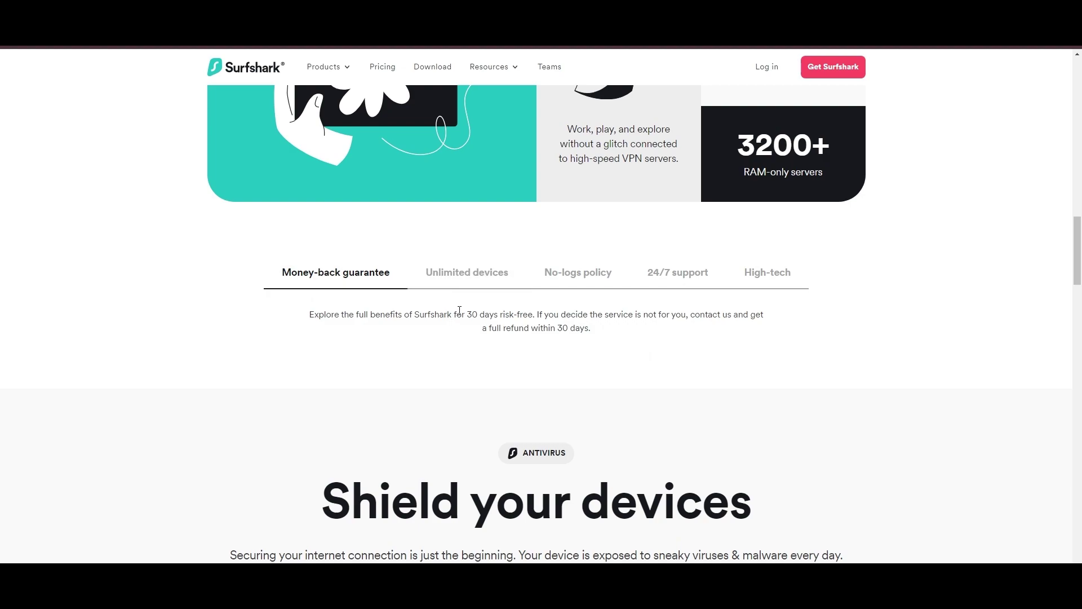
- Highlight '30 days risk-free' and view the No-logs, 24/7 support and High-tech descriptions
{"action": "left_click_drag", "start_coordinate": [467, 314], "coordinate": [535, 314]}
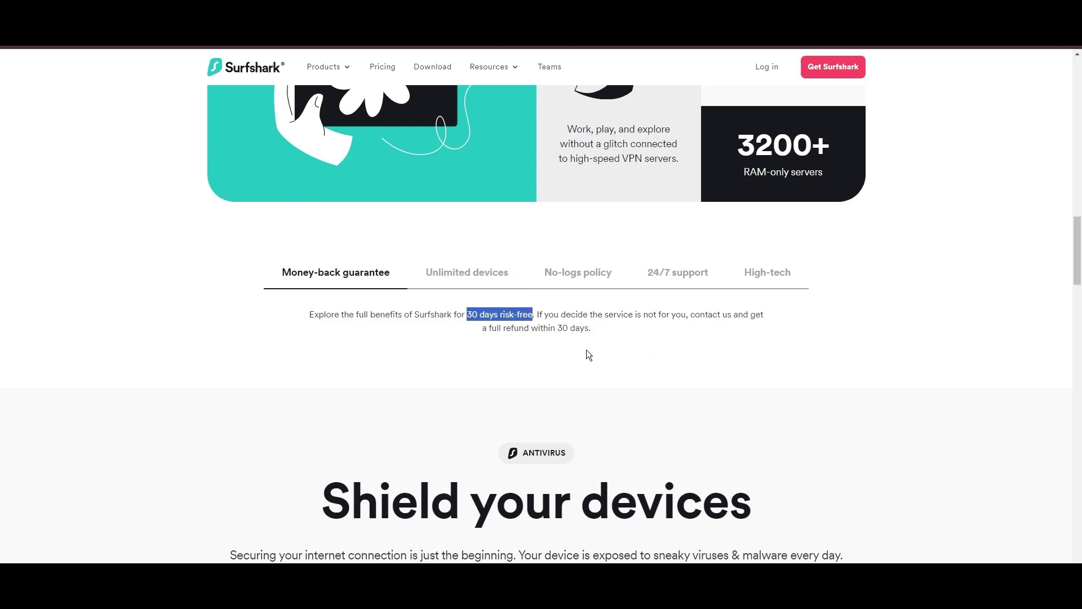
{"action": "left_click", "coordinate": [608, 286]}
{"action": "left_click", "coordinate": [689, 288]}
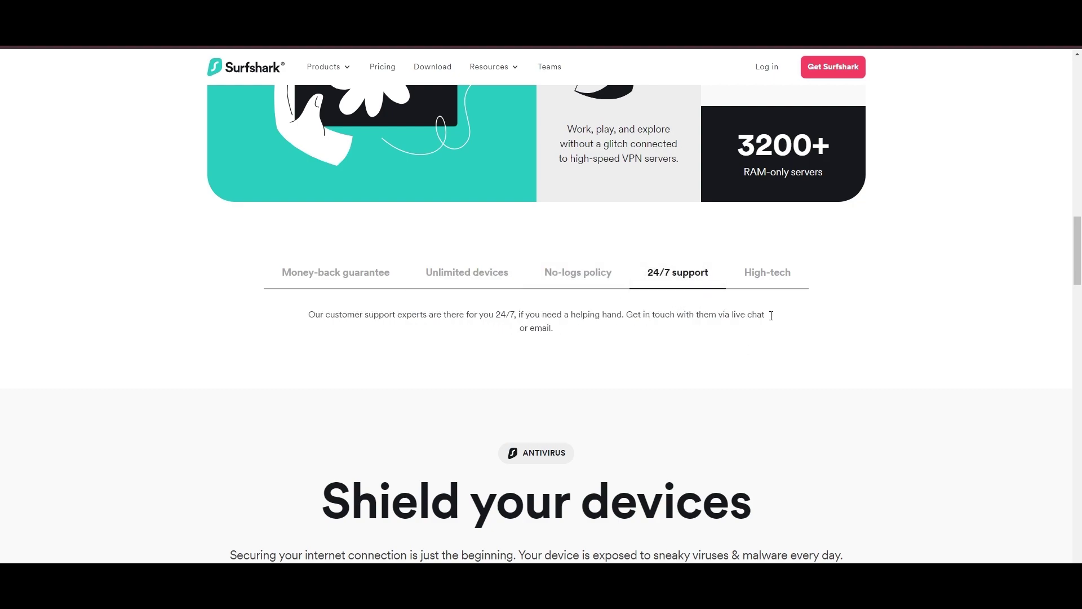
{"action": "left_click", "coordinate": [763, 292]}
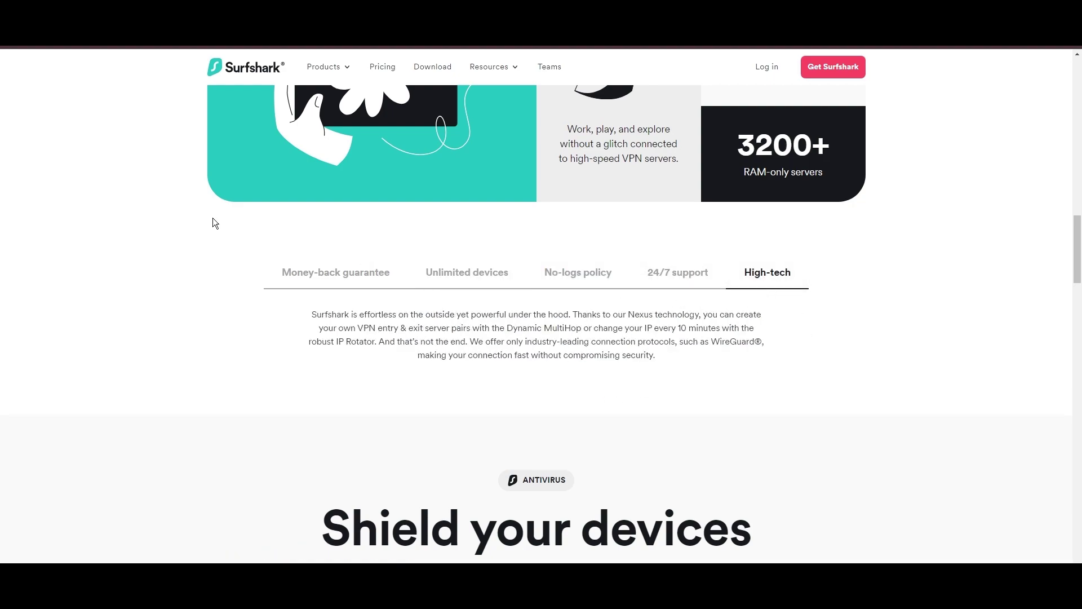
{"action": "scroll", "coordinate": [213, 223], "scroll_direction": "up", "scroll_amount": 10}
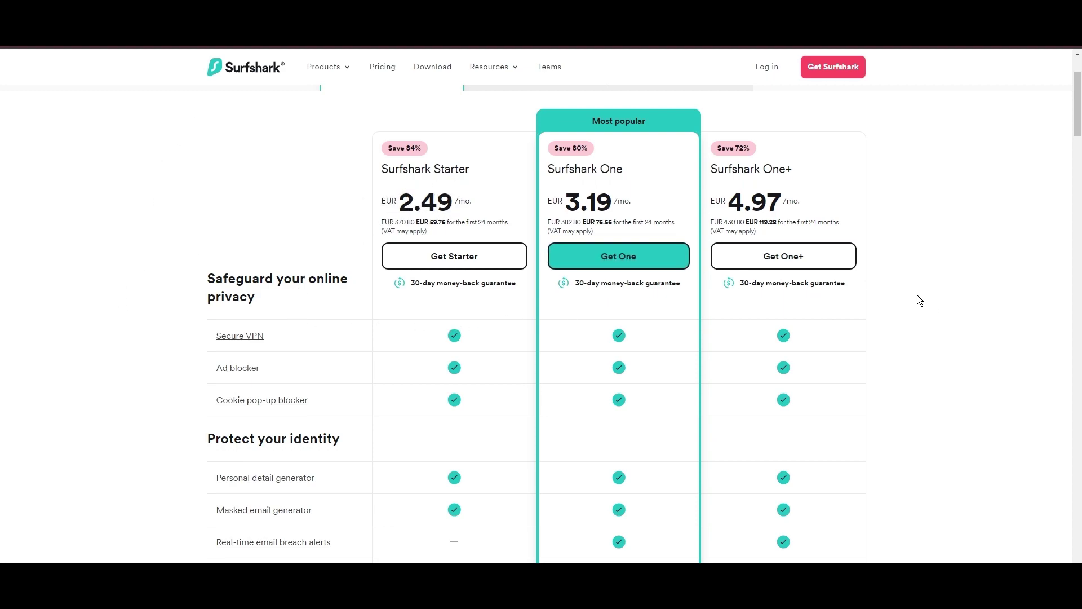
{"action": "scroll", "coordinate": [918, 296], "scroll_direction": "down", "scroll_amount": 1}
{"action": "scroll", "coordinate": [918, 295], "scroll_direction": "down", "scroll_amount": 1}
{"action": "scroll", "coordinate": [934, 288], "scroll_direction": "down", "scroll_amount": 1}
{"action": "scroll", "coordinate": [931, 295], "scroll_direction": "down", "scroll_amount": 1}
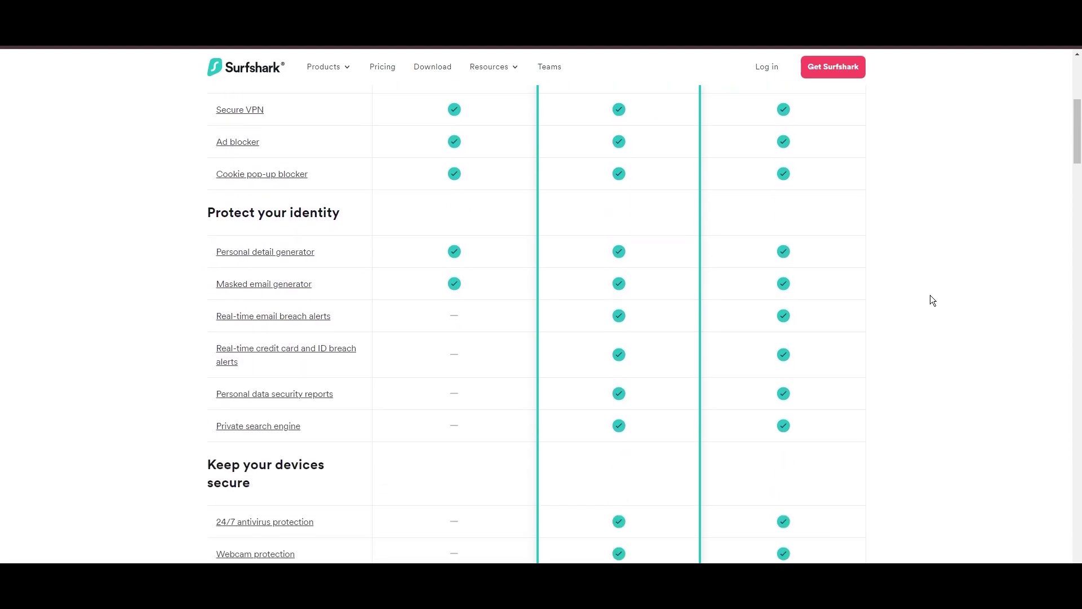
{"action": "scroll", "coordinate": [931, 295], "scroll_direction": "down", "scroll_amount": 1}
{"action": "scroll", "coordinate": [930, 296], "scroll_direction": "down", "scroll_amount": 2}
{"action": "scroll", "coordinate": [932, 296], "scroll_direction": "down", "scroll_amount": 1}
{"action": "scroll", "coordinate": [943, 305], "scroll_direction": "down", "scroll_amount": 1}
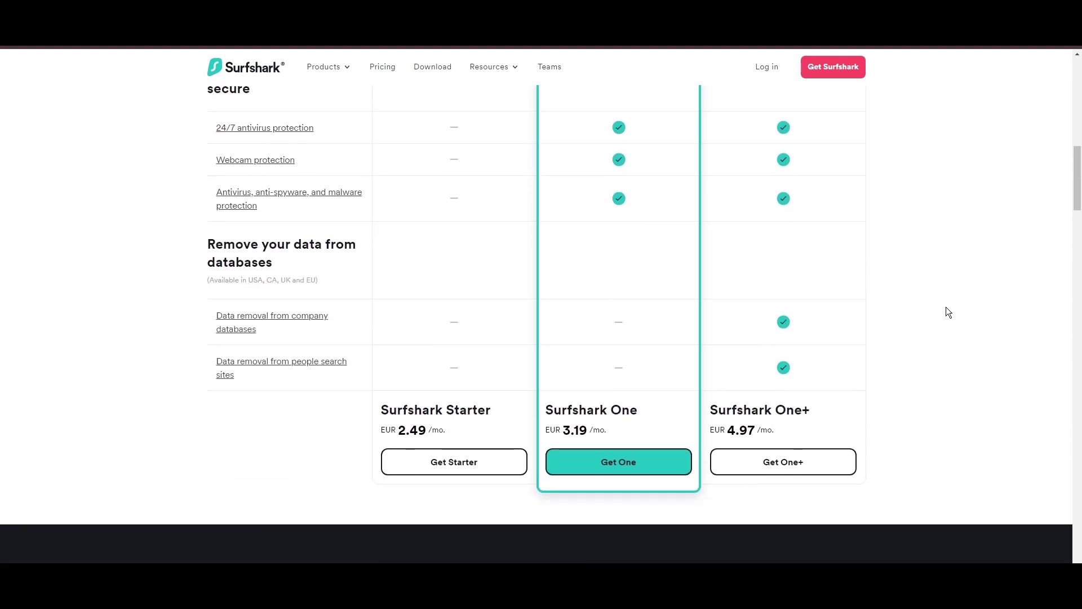
{"action": "scroll", "coordinate": [1007, 334], "scroll_direction": "up", "scroll_amount": 1}
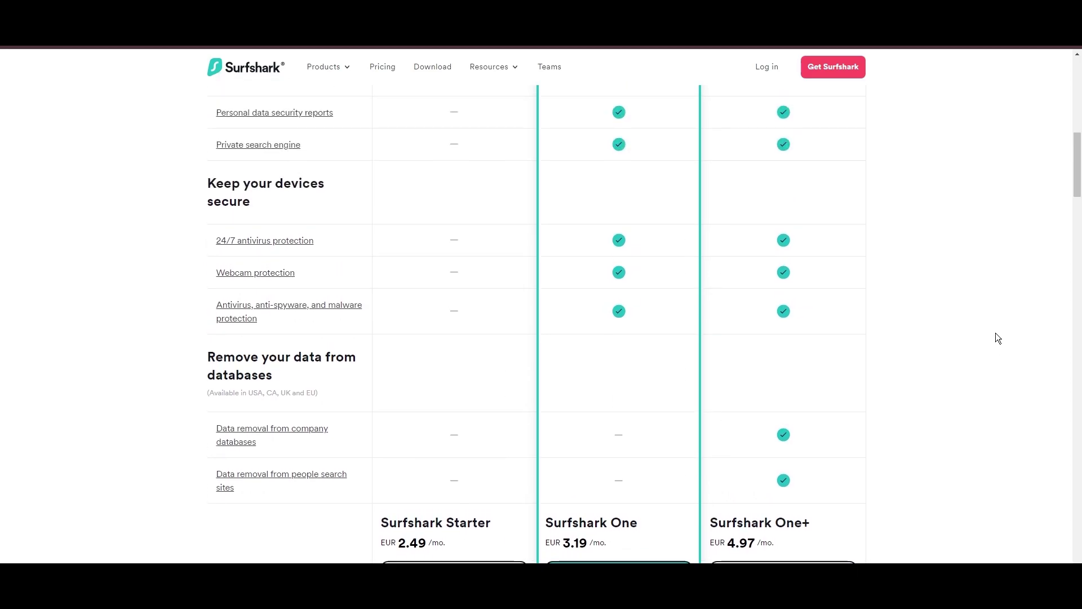
{"action": "scroll", "coordinate": [996, 333], "scroll_direction": "up", "scroll_amount": 1}
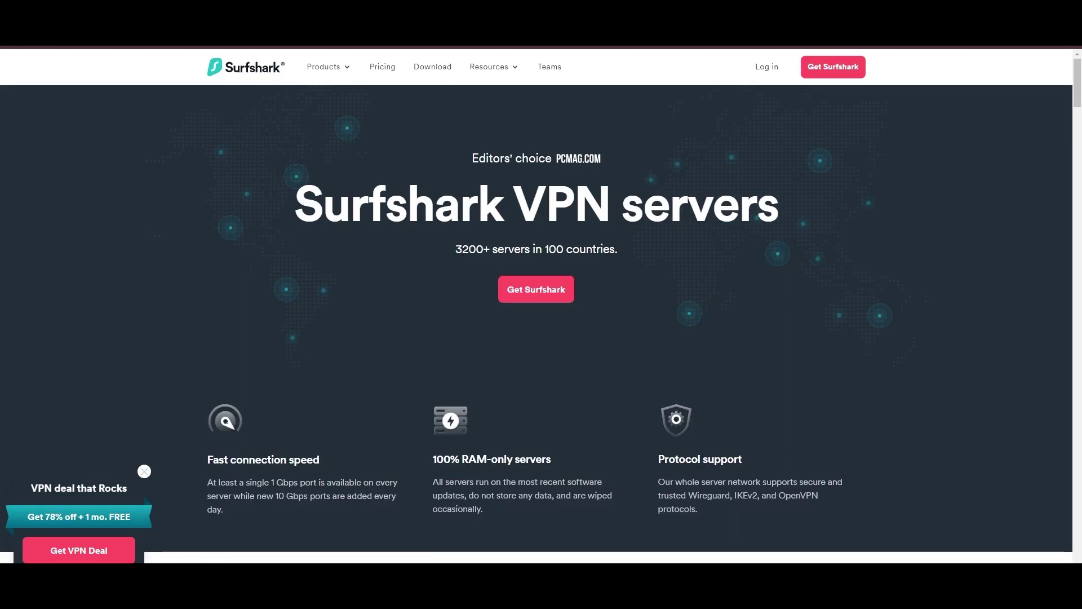
{"action": "scroll", "coordinate": [358, 341], "scroll_direction": "down", "scroll_amount": 1}
{"action": "scroll", "coordinate": [491, 310], "scroll_direction": "down", "scroll_amount": 1}
{"action": "scroll", "coordinate": [821, 273], "scroll_direction": "down", "scroll_amount": 1}
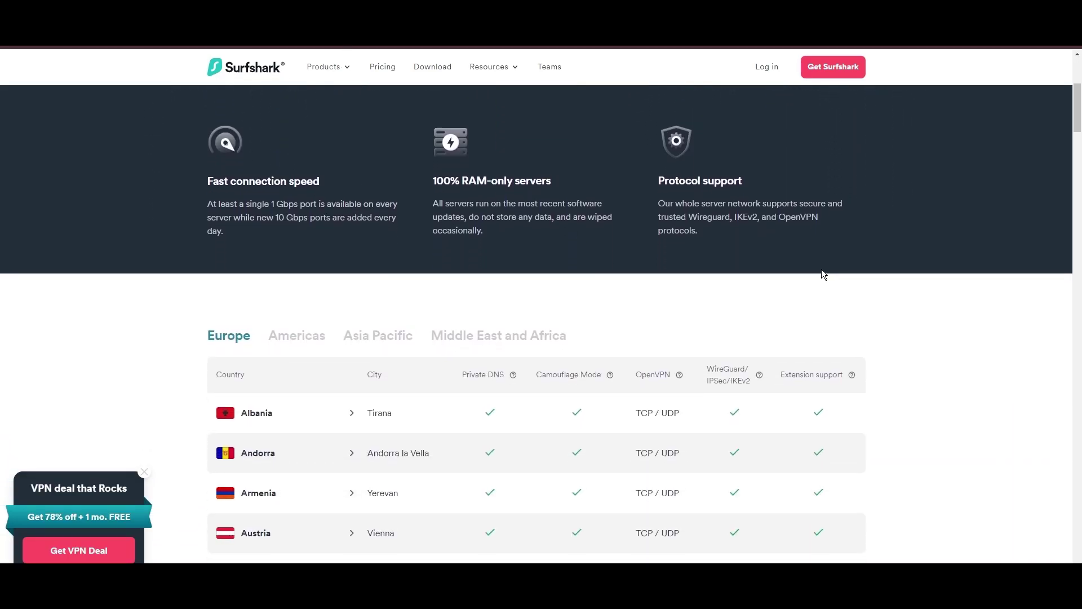
{"action": "scroll", "coordinate": [821, 272], "scroll_direction": "down", "scroll_amount": 1}
{"action": "scroll", "coordinate": [1077, 135], "scroll_direction": "down", "scroll_amount": 1}
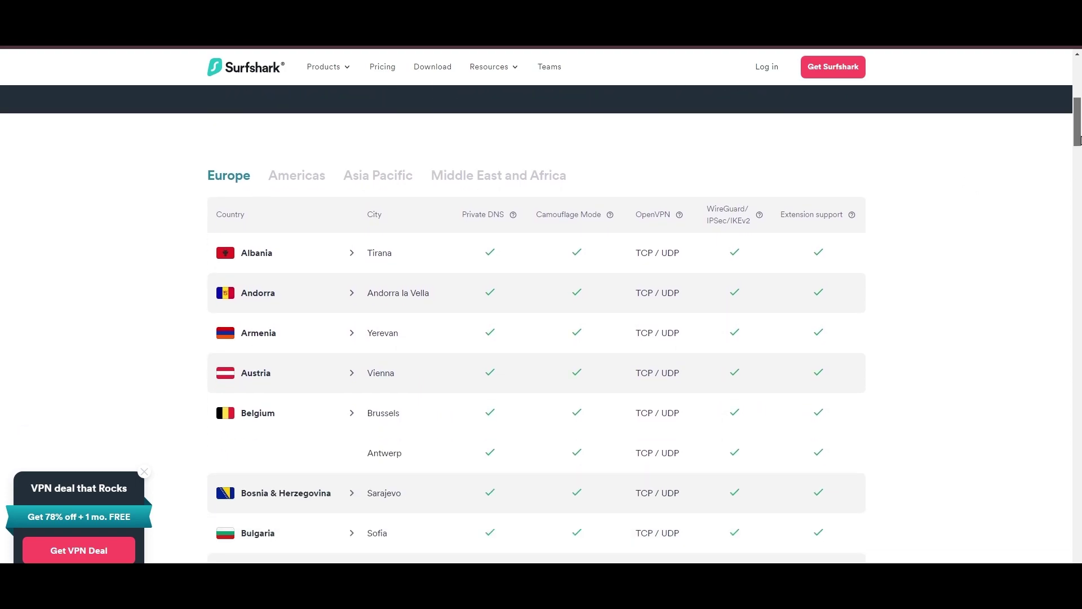
{"action": "left_click_drag", "start_coordinate": [1080, 139], "coordinate": [1080, 173]}
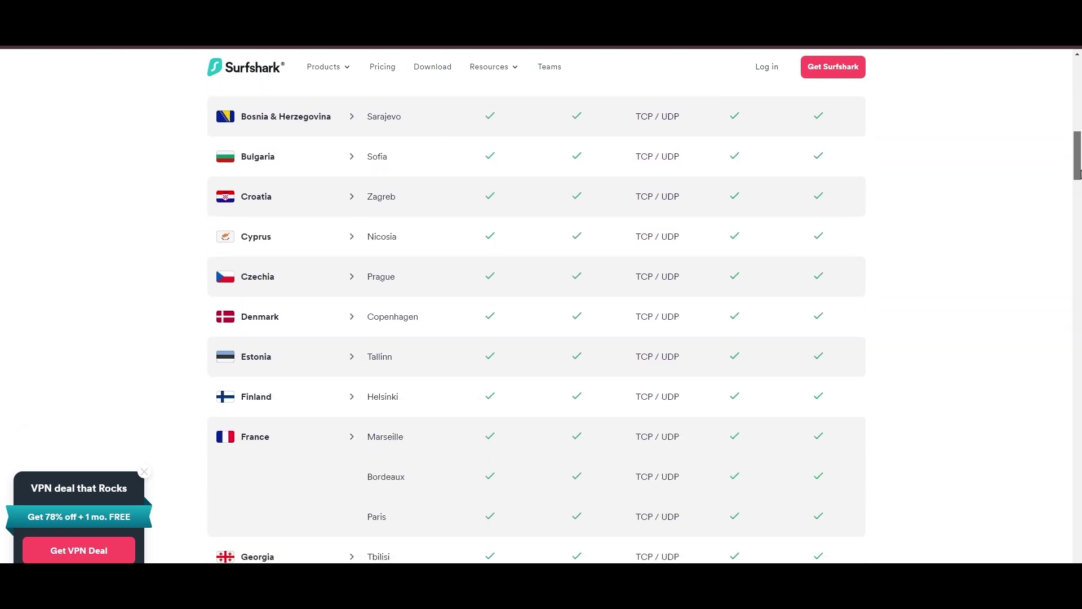
{"action": "scroll", "coordinate": [1080, 173], "scroll_direction": "down", "scroll_amount": 1}
{"action": "scroll", "coordinate": [1066, 254], "scroll_direction": "down", "scroll_amount": 2}
{"action": "scroll", "coordinate": [1031, 375], "scroll_direction": "down", "scroll_amount": 2}
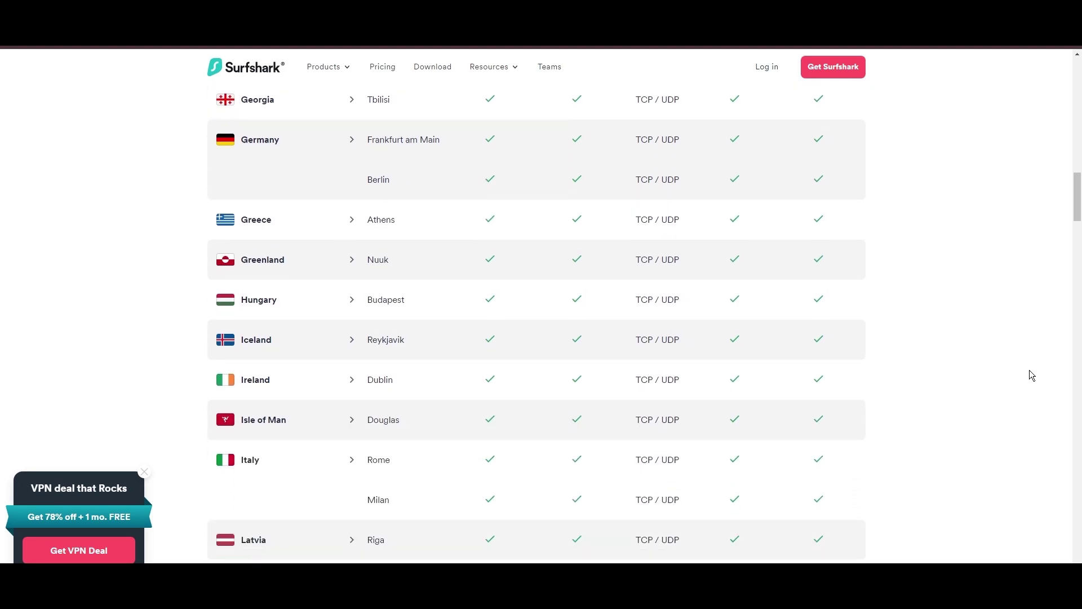
{"action": "scroll", "coordinate": [1031, 374], "scroll_direction": "down", "scroll_amount": 2}
{"action": "scroll", "coordinate": [1028, 394], "scroll_direction": "down", "scroll_amount": 1}
{"action": "scroll", "coordinate": [1032, 399], "scroll_direction": "down", "scroll_amount": 2}
{"action": "scroll", "coordinate": [1037, 406], "scroll_direction": "down", "scroll_amount": 2}
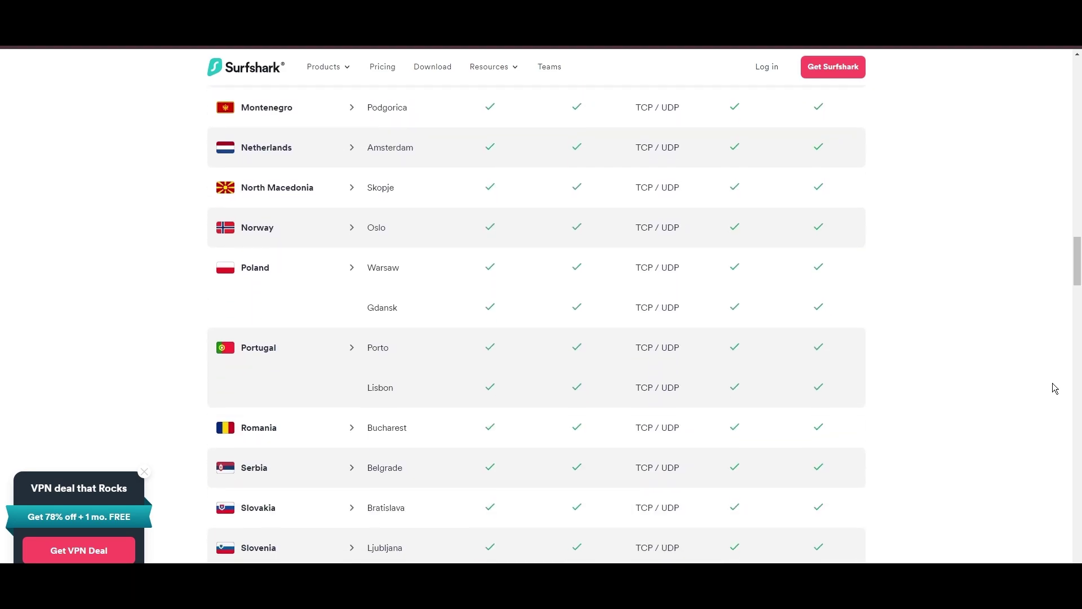
{"action": "scroll", "coordinate": [1048, 388], "scroll_direction": "down", "scroll_amount": 2}
{"action": "scroll", "coordinate": [1045, 391], "scroll_direction": "down", "scroll_amount": 2}
{"action": "scroll", "coordinate": [1046, 397], "scroll_direction": "down", "scroll_amount": 2}
{"action": "scroll", "coordinate": [1044, 402], "scroll_direction": "down", "scroll_amount": 2}
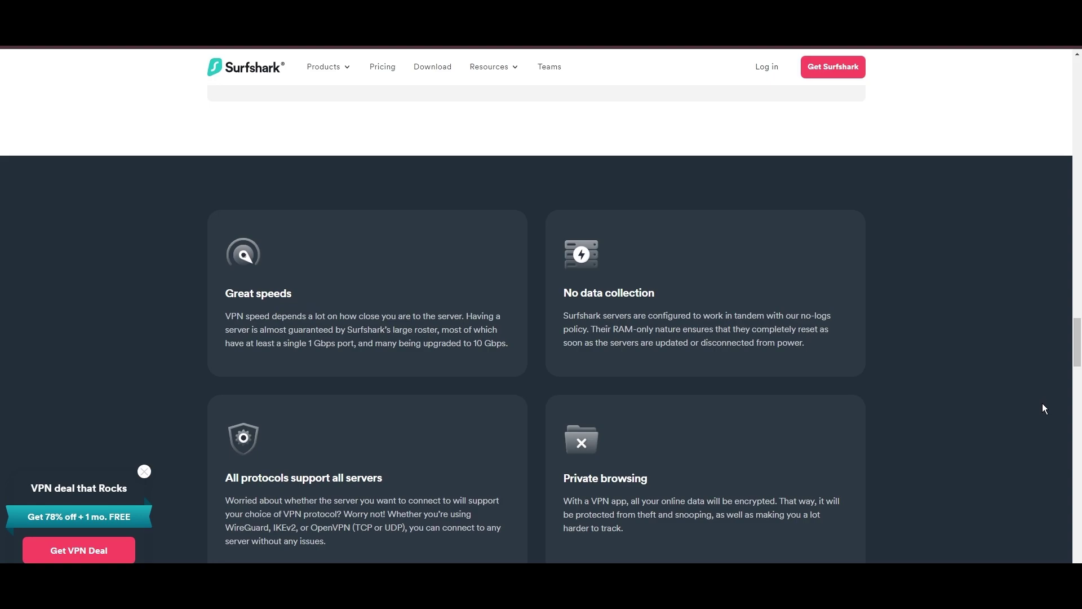
{"action": "left_click_drag", "start_coordinate": [1080, 346], "coordinate": [1080, 99]}
- View Americas, Asia Pacific and Middle East and Africa server locations, then go back to all features
{"action": "left_click", "coordinate": [314, 434]}
{"action": "scroll", "coordinate": [313, 434], "scroll_direction": "down", "scroll_amount": 1}
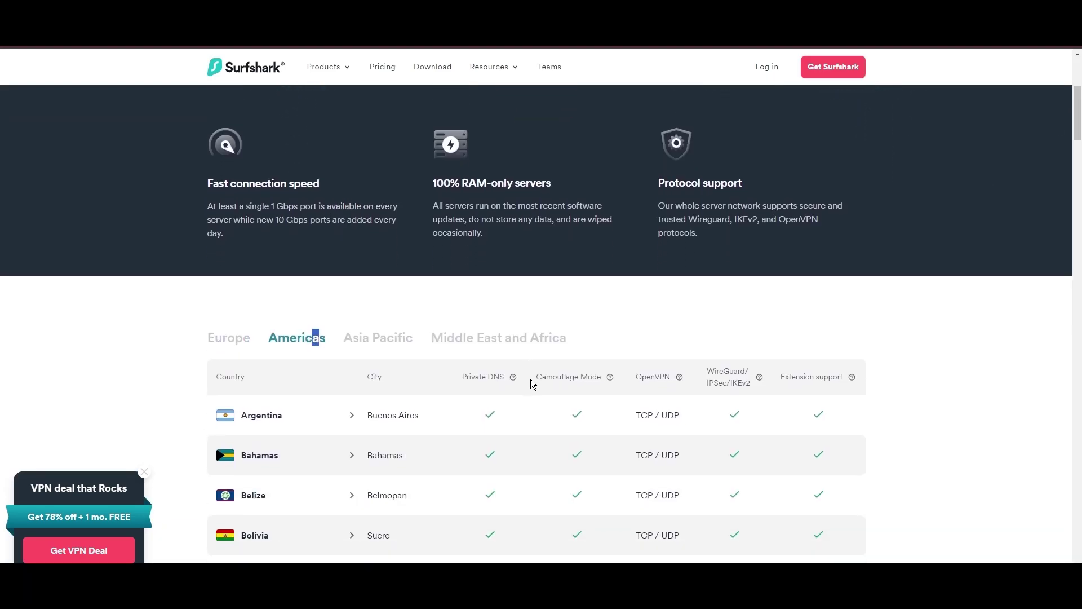
{"action": "scroll", "coordinate": [628, 394], "scroll_direction": "down", "scroll_amount": 2}
{"action": "scroll", "coordinate": [626, 389], "scroll_direction": "down", "scroll_amount": 2}
{"action": "scroll", "coordinate": [626, 389], "scroll_direction": "down", "scroll_amount": 2}
{"action": "scroll", "coordinate": [592, 398], "scroll_direction": "down", "scroll_amount": 2}
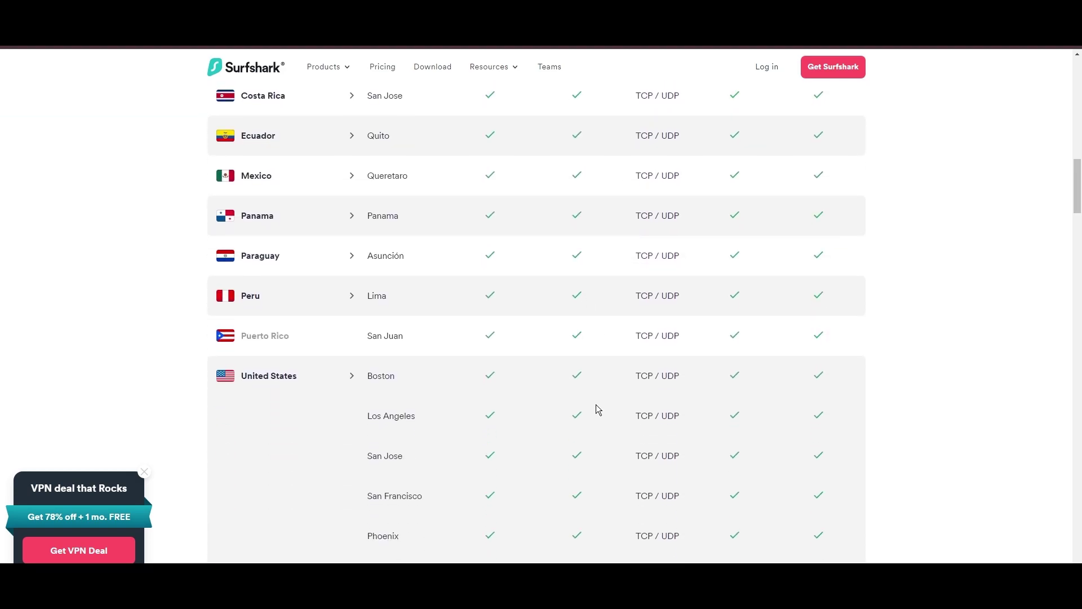
{"action": "scroll", "coordinate": [597, 411], "scroll_direction": "down", "scroll_amount": 3}
{"action": "scroll", "coordinate": [665, 387], "scroll_direction": "down", "scroll_amount": 4}
{"action": "scroll", "coordinate": [875, 386], "scroll_direction": "down", "scroll_amount": 4}
{"action": "scroll", "coordinate": [955, 358], "scroll_direction": "down", "scroll_amount": 1}
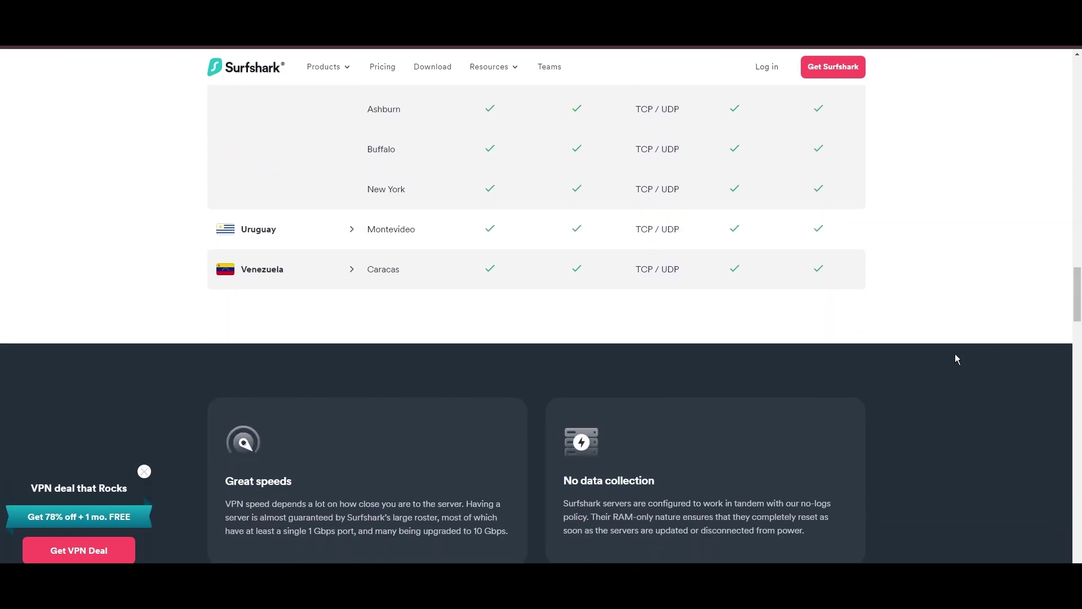
{"action": "scroll", "coordinate": [961, 364], "scroll_direction": "up", "scroll_amount": 3}
{"action": "scroll", "coordinate": [979, 362], "scroll_direction": "up", "scroll_amount": 4}
{"action": "scroll", "coordinate": [980, 363], "scroll_direction": "up", "scroll_amount": 4}
{"action": "scroll", "coordinate": [971, 362], "scroll_direction": "up", "scroll_amount": 4}
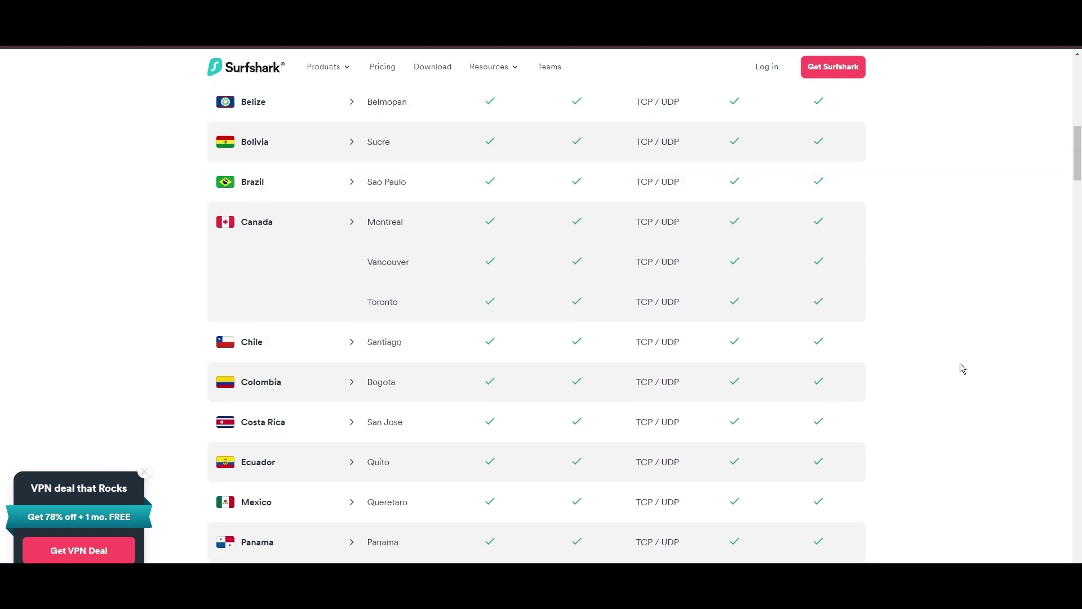
{"action": "scroll", "coordinate": [960, 363], "scroll_direction": "up", "scroll_amount": 3}
{"action": "scroll", "coordinate": [775, 322], "scroll_direction": "up", "scroll_amount": 1}
{"action": "left_click", "coordinate": [356, 423]}
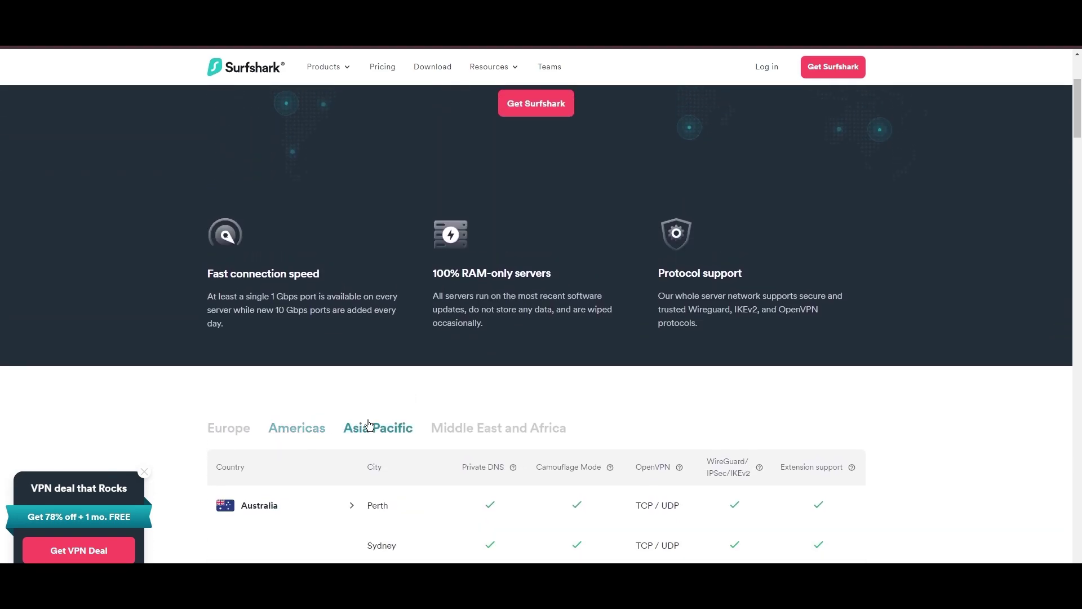
{"action": "scroll", "coordinate": [507, 399], "scroll_direction": "down", "scroll_amount": 2}
{"action": "scroll", "coordinate": [538, 387], "scroll_direction": "down", "scroll_amount": 2}
{"action": "scroll", "coordinate": [539, 388], "scroll_direction": "down", "scroll_amount": 3}
{"action": "scroll", "coordinate": [631, 380], "scroll_direction": "down", "scroll_amount": 3}
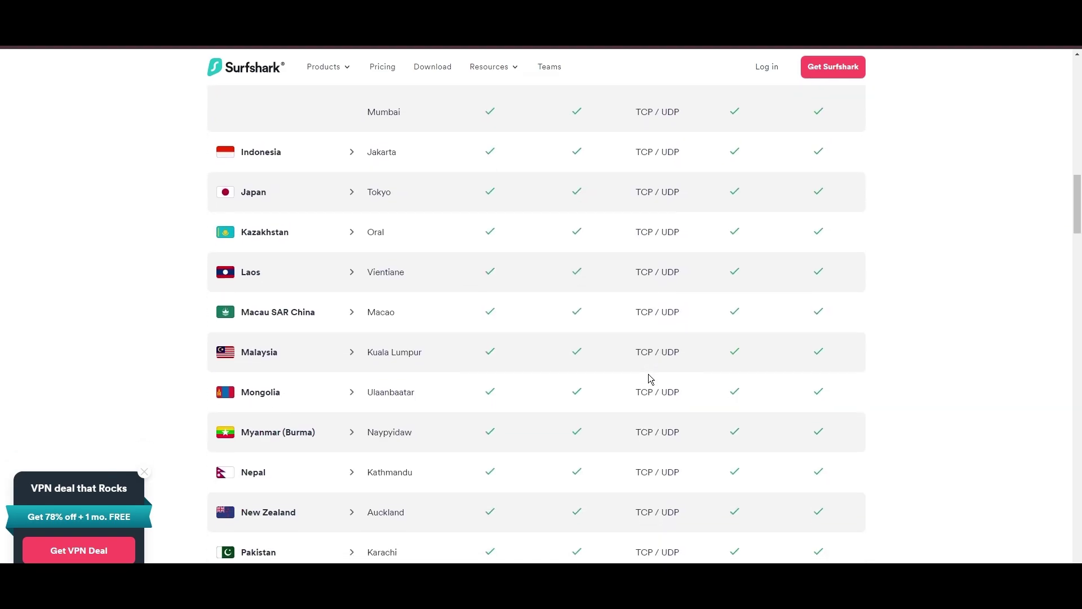
{"action": "scroll", "coordinate": [648, 379], "scroll_direction": "down", "scroll_amount": 2}
{"action": "scroll", "coordinate": [655, 373], "scroll_direction": "down", "scroll_amount": 4}
{"action": "scroll", "coordinate": [676, 362], "scroll_direction": "up", "scroll_amount": 4}
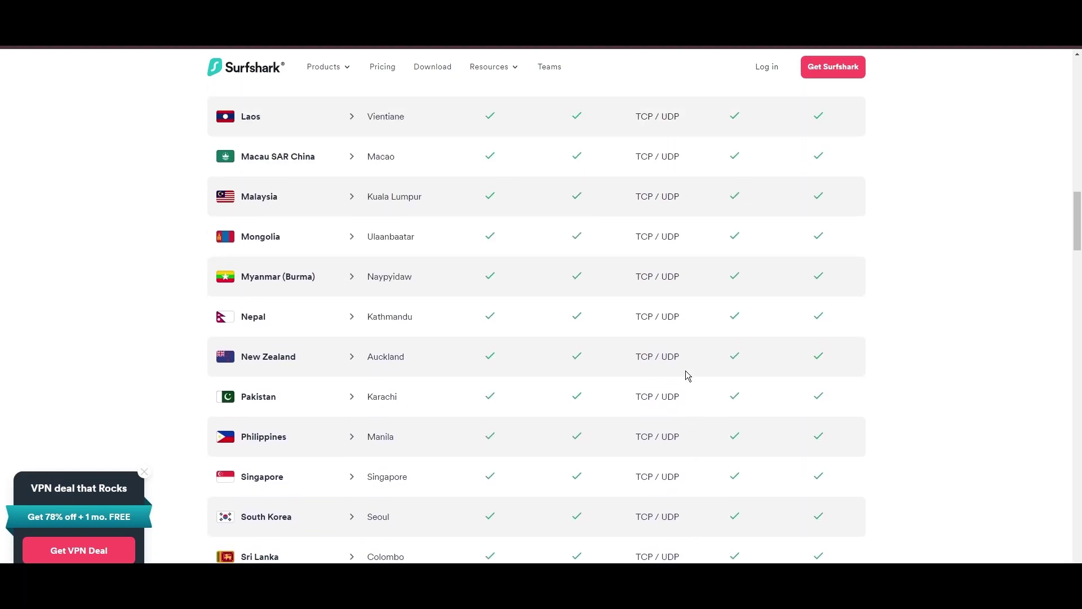
{"action": "scroll", "coordinate": [686, 372], "scroll_direction": "up", "scroll_amount": 4}
{"action": "scroll", "coordinate": [689, 375], "scroll_direction": "up", "scroll_amount": 4}
{"action": "scroll", "coordinate": [683, 379], "scroll_direction": "up", "scroll_amount": 3}
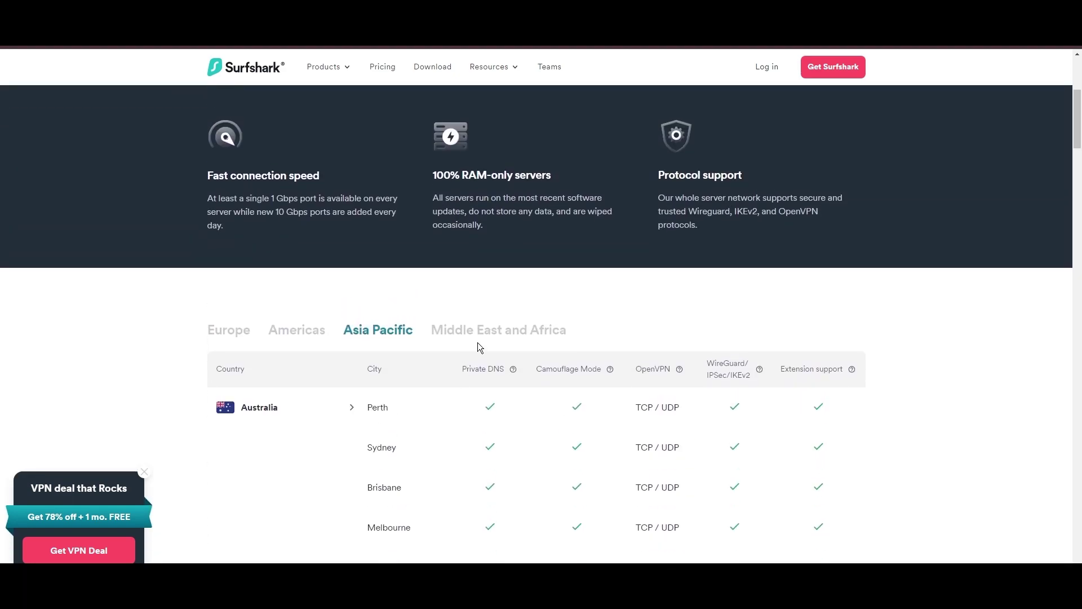
{"action": "left_click", "coordinate": [481, 332]}
{"action": "scroll", "coordinate": [736, 396], "scroll_direction": "down", "scroll_amount": 2}
{"action": "scroll", "coordinate": [736, 395], "scroll_direction": "down", "scroll_amount": 2}
{"action": "scroll", "coordinate": [763, 391], "scroll_direction": "down", "scroll_amount": 2}
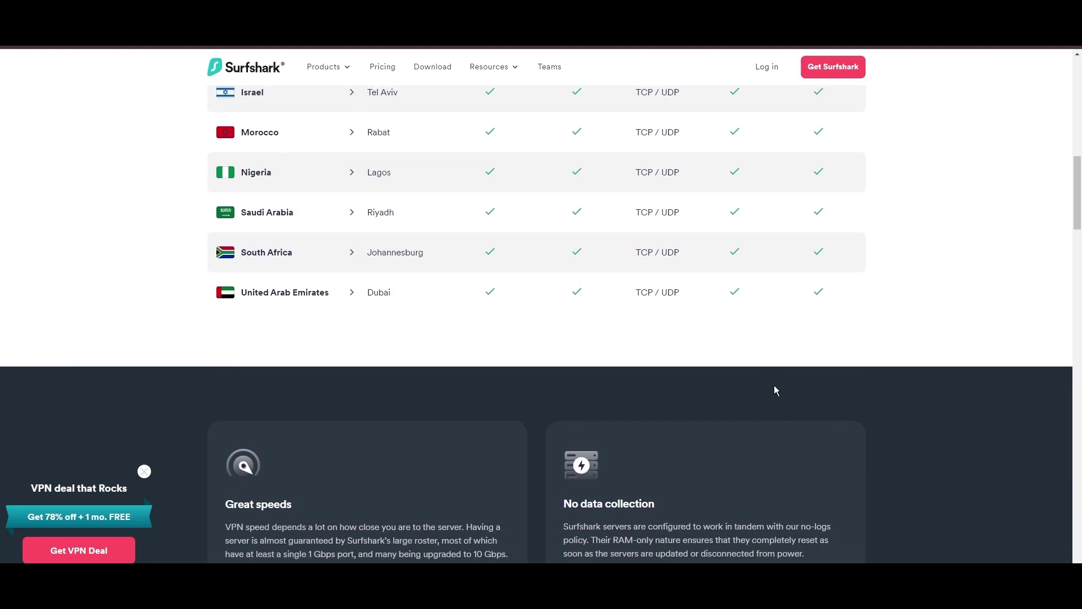
{"action": "scroll", "coordinate": [776, 386], "scroll_direction": "up", "scroll_amount": 2}
{"action": "scroll", "coordinate": [986, 402], "scroll_direction": "up", "scroll_amount": 2}
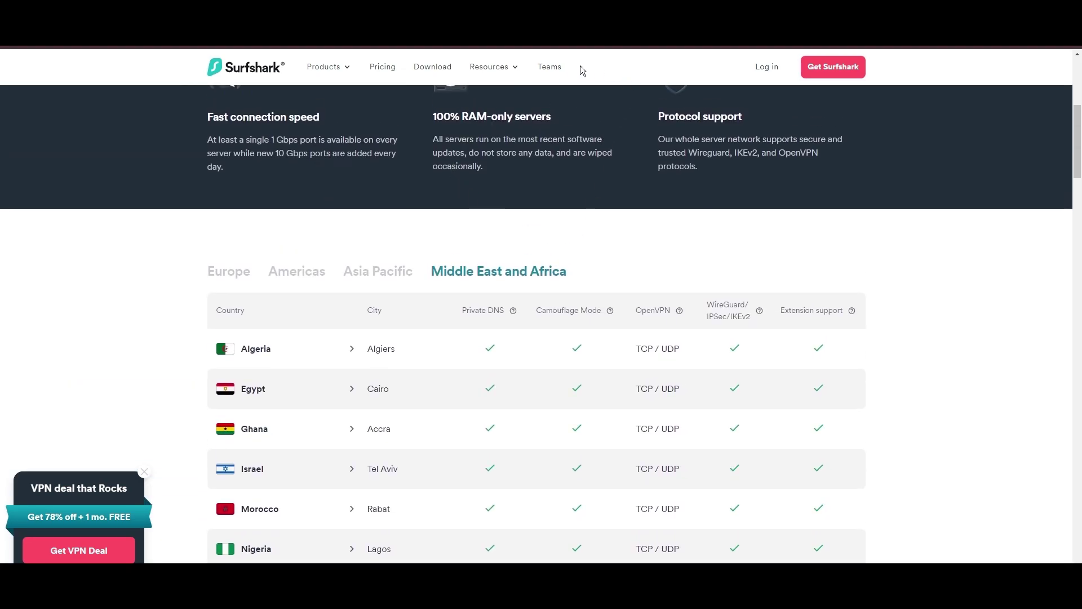
{"action": "key", "text": "alt+Left"}
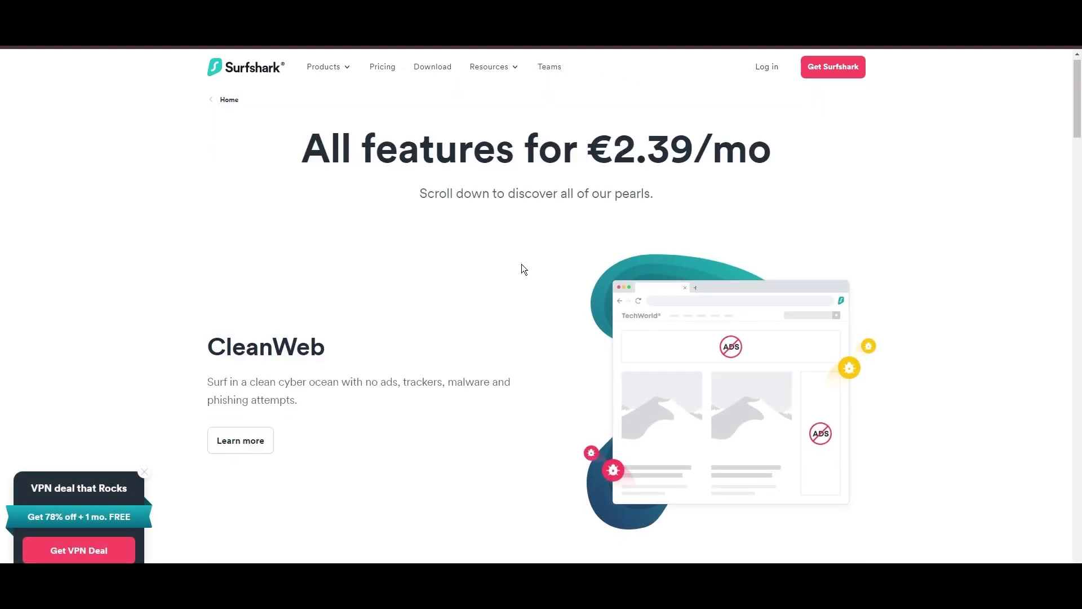
{"action": "scroll", "coordinate": [522, 269], "scroll_direction": "down", "scroll_amount": 2}
{"action": "scroll", "coordinate": [526, 269], "scroll_direction": "down", "scroll_amount": 1}
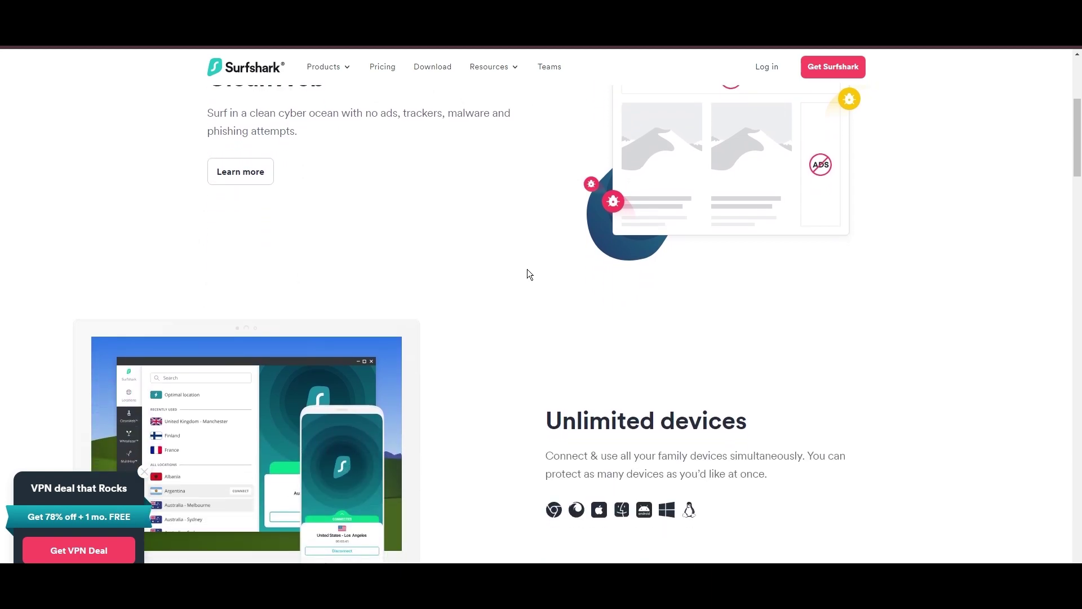
{"action": "scroll", "coordinate": [528, 271], "scroll_direction": "down", "scroll_amount": 1}
{"action": "scroll", "coordinate": [531, 276], "scroll_direction": "down", "scroll_amount": 2}
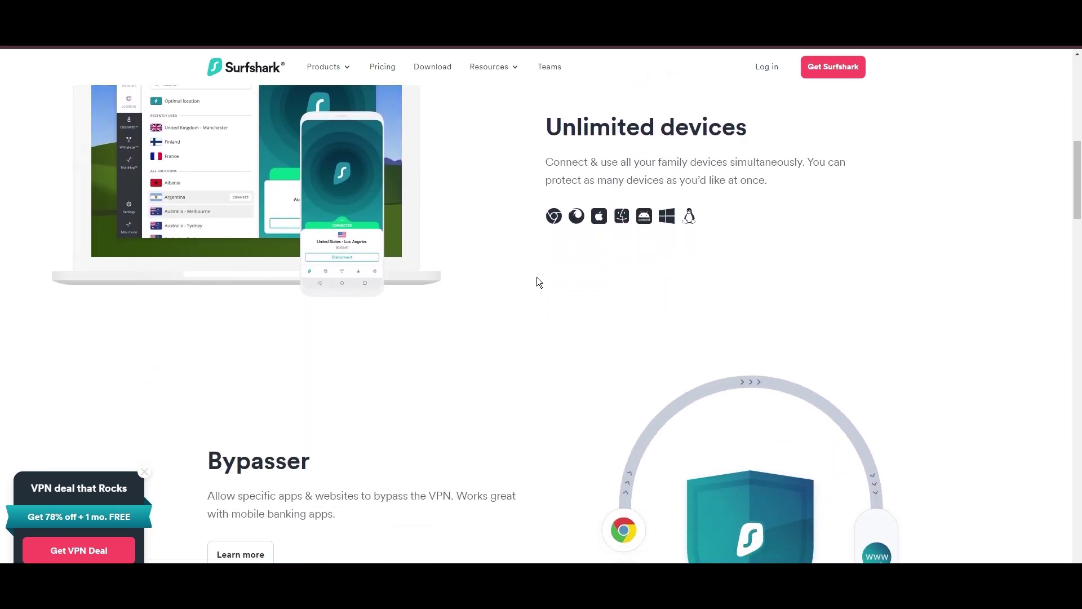
{"action": "scroll", "coordinate": [539, 281], "scroll_direction": "down", "scroll_amount": 1}
{"action": "scroll", "coordinate": [538, 282], "scroll_direction": "down", "scroll_amount": 1}
{"action": "scroll", "coordinate": [539, 282], "scroll_direction": "down", "scroll_amount": 1}
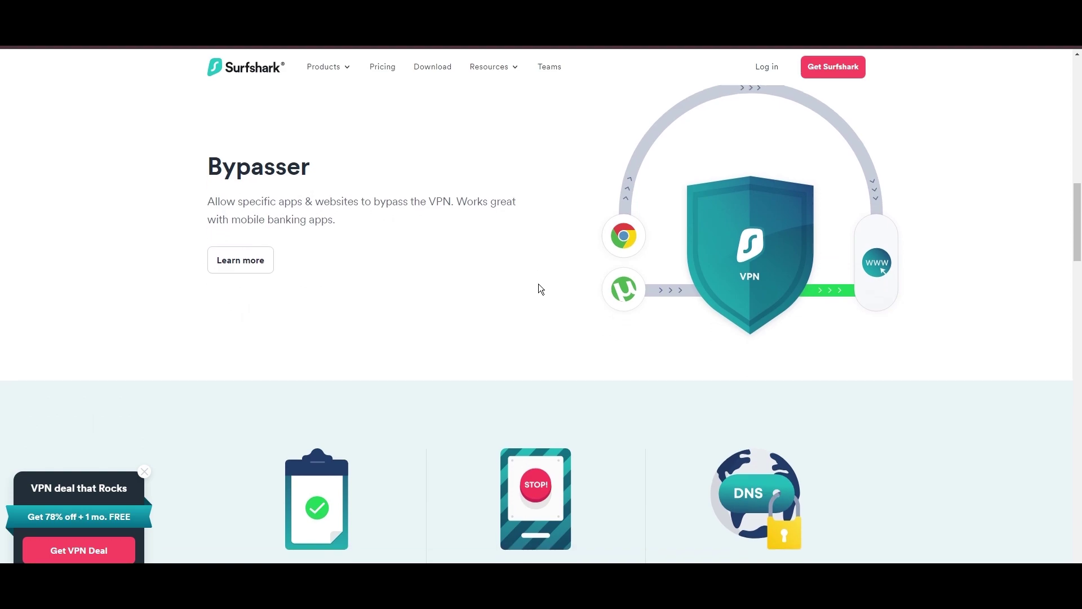
{"action": "scroll", "coordinate": [539, 289], "scroll_direction": "down", "scroll_amount": 1}
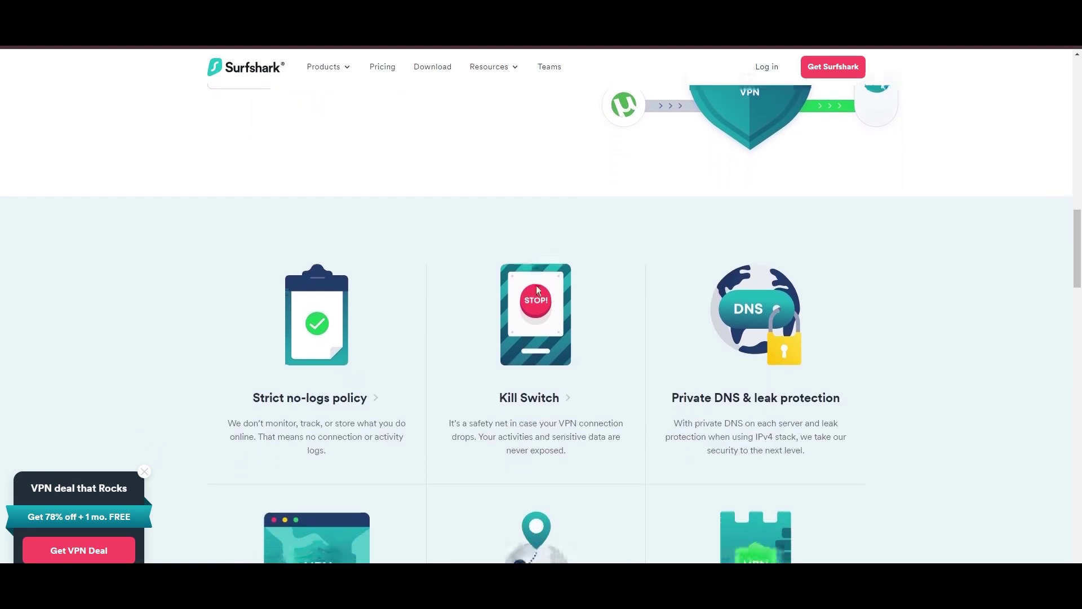
{"action": "scroll", "coordinate": [538, 290], "scroll_direction": "down", "scroll_amount": 1}
{"action": "scroll", "coordinate": [539, 292], "scroll_direction": "down", "scroll_amount": 2}
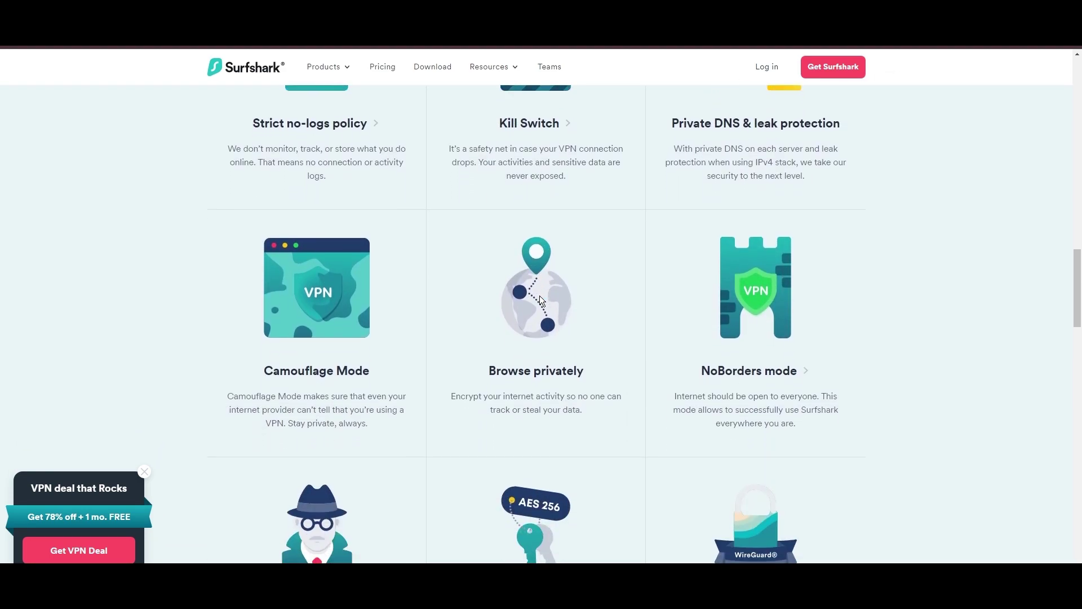
{"action": "scroll", "coordinate": [547, 296], "scroll_direction": "down", "scroll_amount": 1}
{"action": "scroll", "coordinate": [549, 294], "scroll_direction": "down", "scroll_amount": 1}
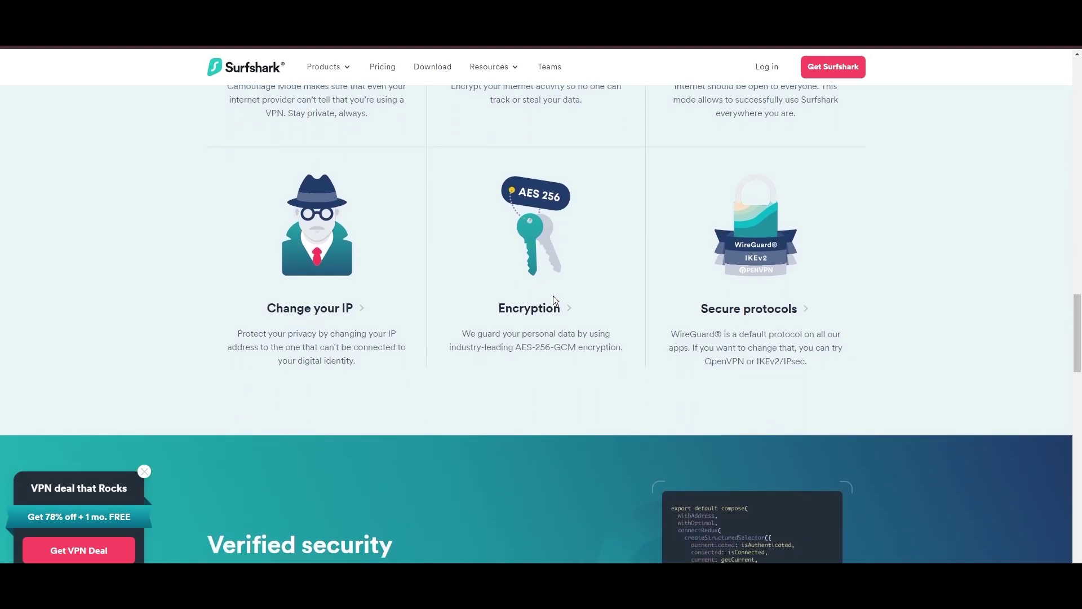
{"action": "scroll", "coordinate": [553, 296], "scroll_direction": "down", "scroll_amount": 2}
{"action": "scroll", "coordinate": [556, 300], "scroll_direction": "down", "scroll_amount": 1}
{"action": "scroll", "coordinate": [559, 299], "scroll_direction": "down", "scroll_amount": 2}
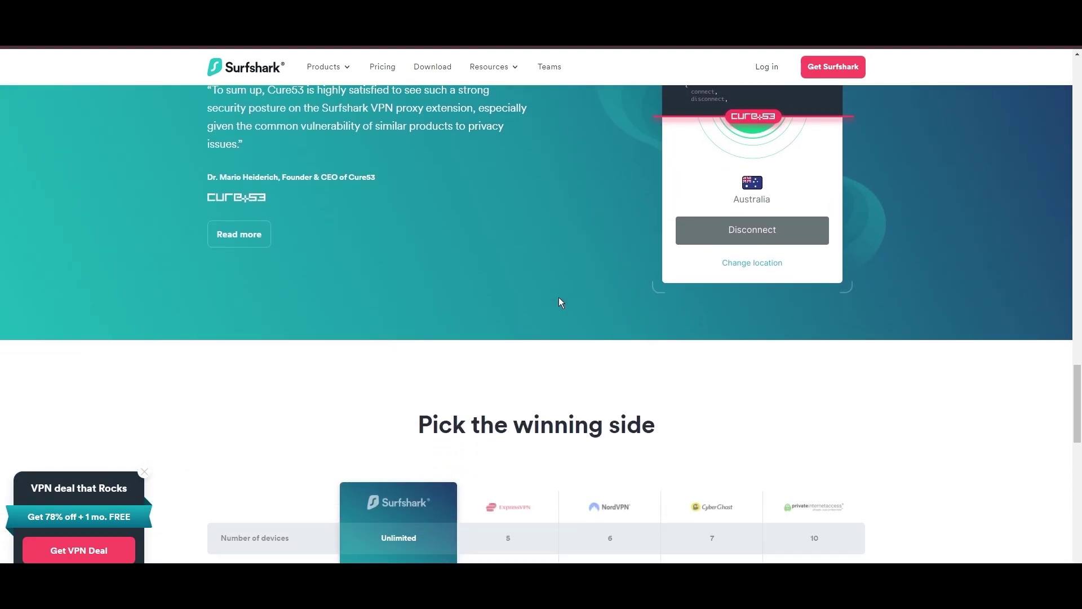
{"action": "scroll", "coordinate": [561, 300], "scroll_direction": "down", "scroll_amount": 1}
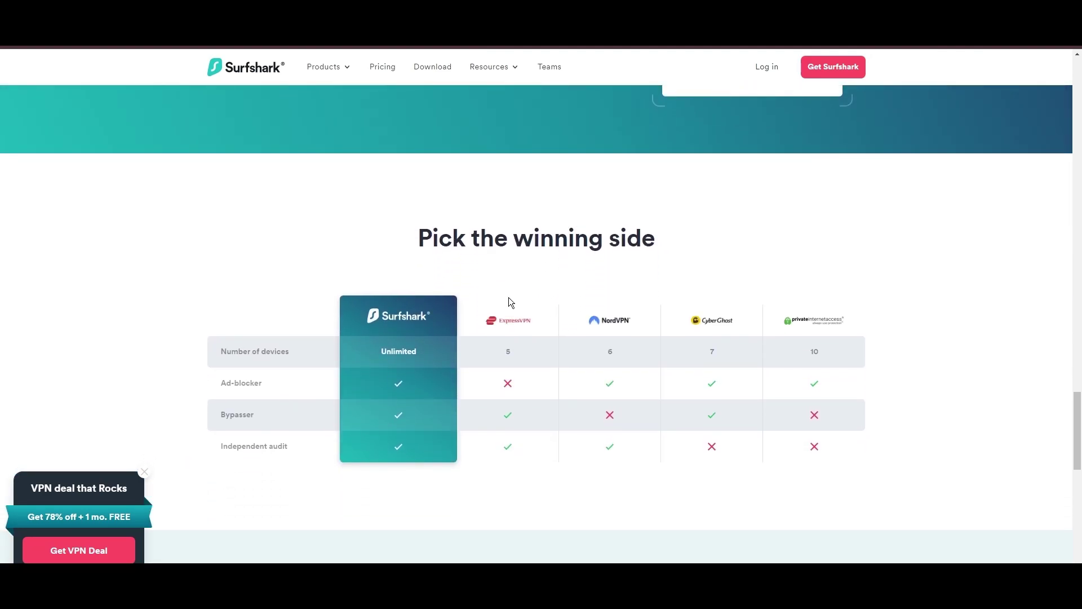
{"action": "scroll", "coordinate": [182, 402], "scroll_direction": "down", "scroll_amount": 1}
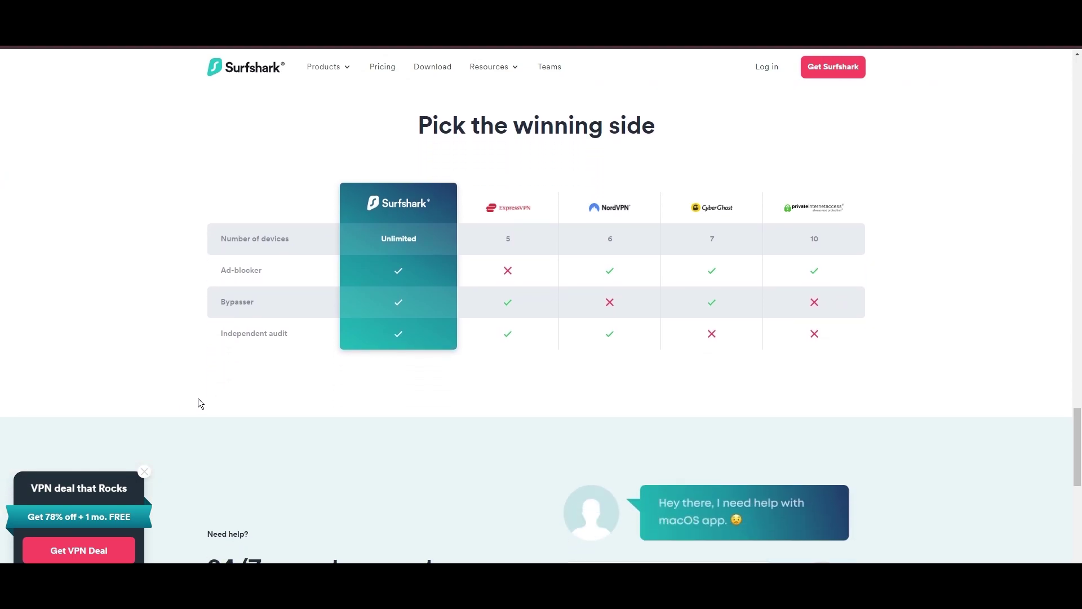
{"action": "scroll", "coordinate": [199, 398], "scroll_direction": "down", "scroll_amount": 1}
{"action": "scroll", "coordinate": [206, 406], "scroll_direction": "down", "scroll_amount": 1}
{"action": "scroll", "coordinate": [285, 398], "scroll_direction": "down", "scroll_amount": 1}
{"action": "scroll", "coordinate": [367, 394], "scroll_direction": "down", "scroll_amount": 1}
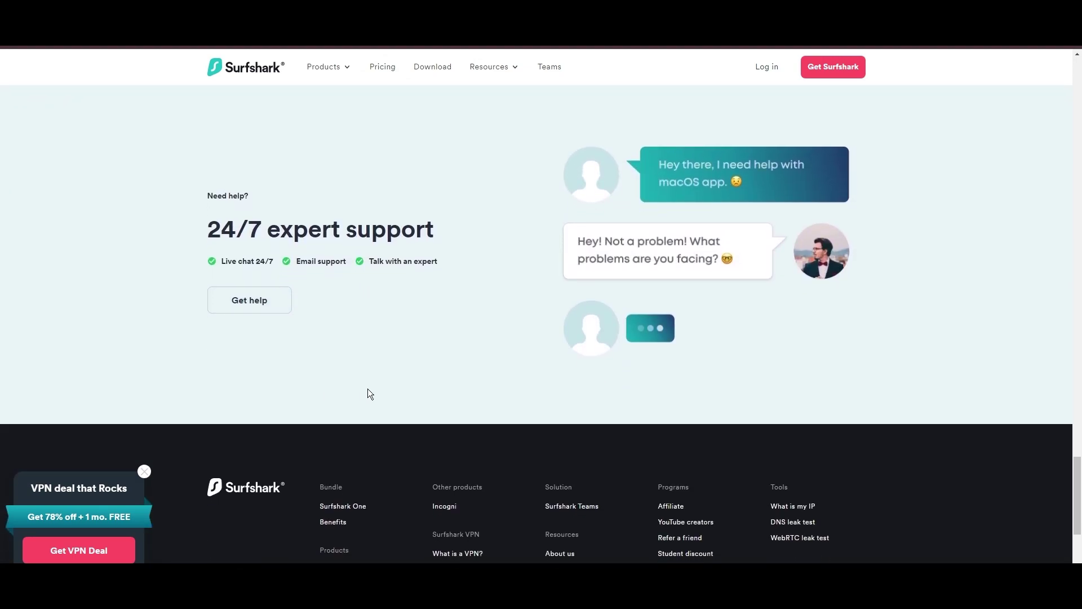
{"action": "scroll", "coordinate": [556, 395], "scroll_direction": "down", "scroll_amount": 1}
{"action": "scroll", "coordinate": [556, 396], "scroll_direction": "down", "scroll_amount": 1}
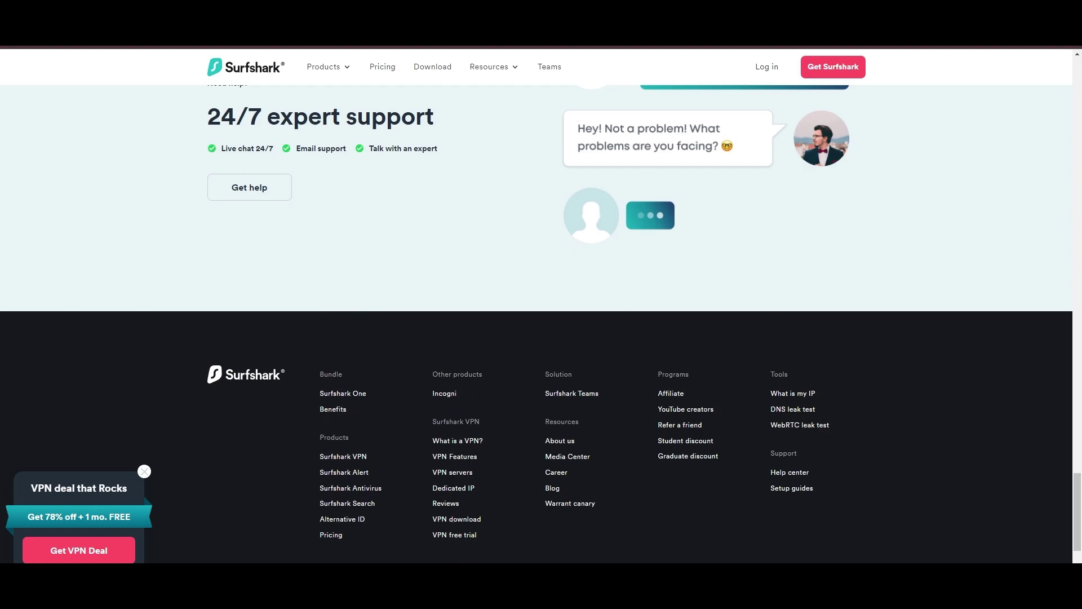